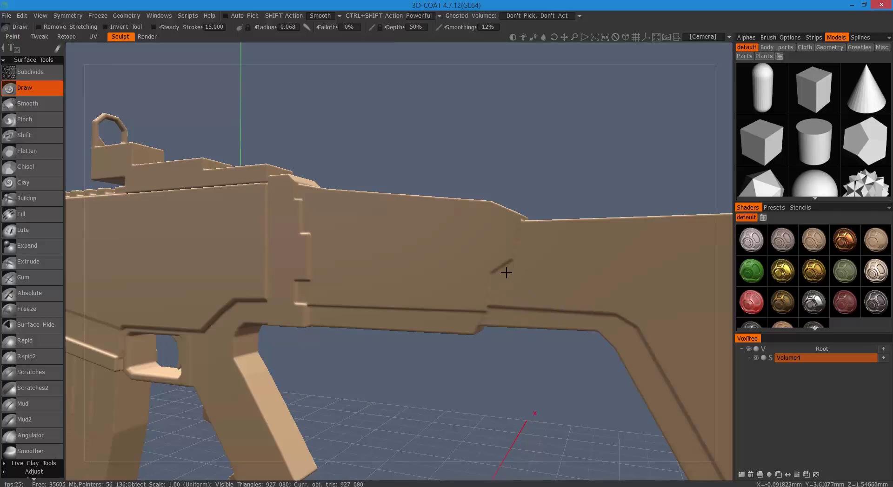
Examine the rifle from the sight and top rail out to its full side profile.
{"action": "scroll", "coordinate": [516, 270], "scroll_direction": "up", "scroll_amount": 3}
{"action": "left_click_drag", "start_coordinate": [543, 276], "coordinate": [490, 315], "text": "alt"}
{"action": "right_click_drag", "start_coordinate": [490, 314], "coordinate": [464, 323], "text": "alt"}
{"action": "left_click_drag", "start_coordinate": [464, 324], "coordinate": [648, 314], "text": "alt"}
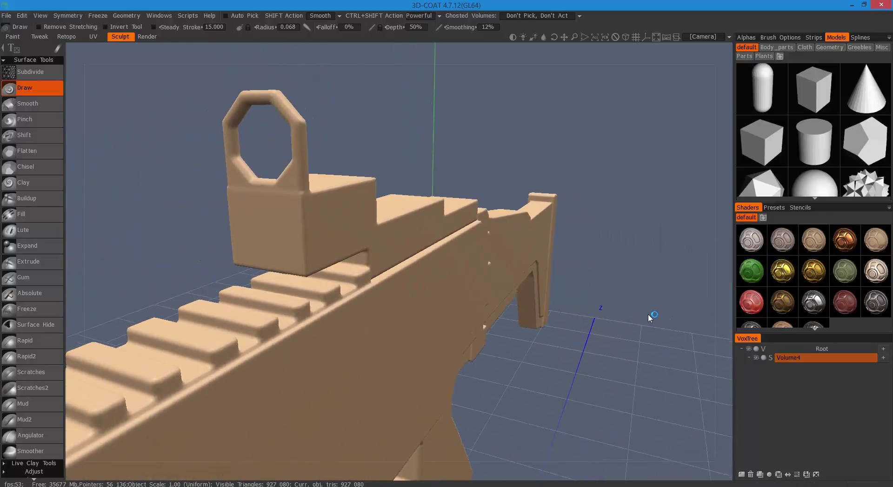
{"action": "right_click_drag", "start_coordinate": [649, 314], "coordinate": [588, 311], "text": "alt"}
{"action": "left_click_drag", "start_coordinate": [509, 311], "coordinate": [532, 289], "text": "alt"}
{"action": "right_click_drag", "start_coordinate": [532, 289], "coordinate": [478, 289], "text": "alt"}
{"action": "left_click_drag", "start_coordinate": [479, 290], "coordinate": [333, 291], "text": "alt"}
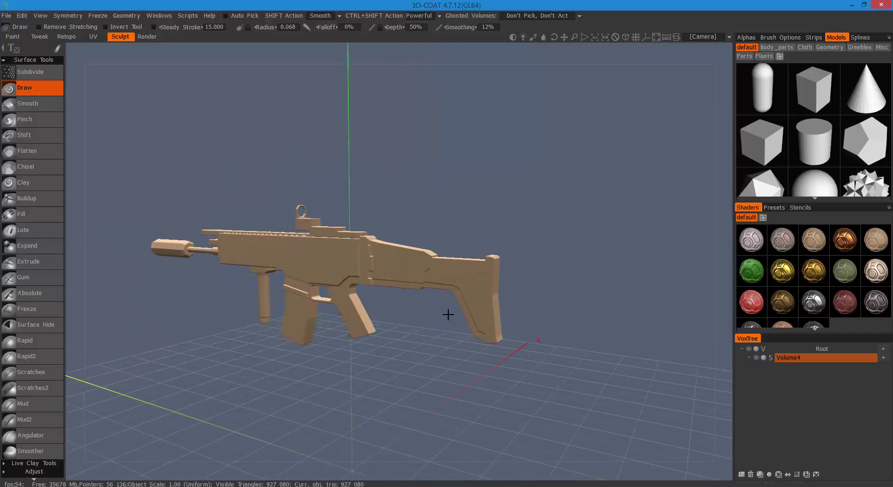
{"action": "middle_click_drag", "start_coordinate": [333, 292], "coordinate": [449, 313], "text": "alt"}
{"action": "right_click_drag", "start_coordinate": [448, 313], "coordinate": [465, 314], "text": "alt"}
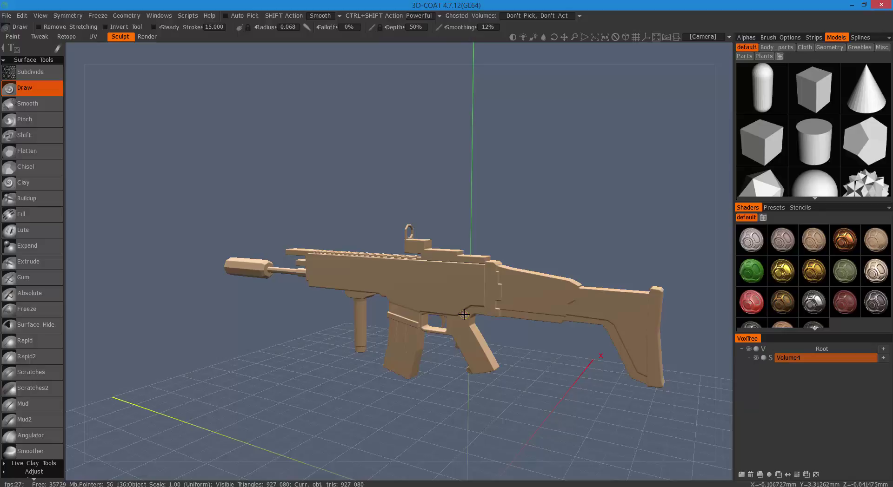
Examine the receiver, trigger guard, magazine and grips from both sides of the rifle.
{"action": "scroll", "coordinate": [443, 312], "scroll_direction": "up", "scroll_amount": 5}
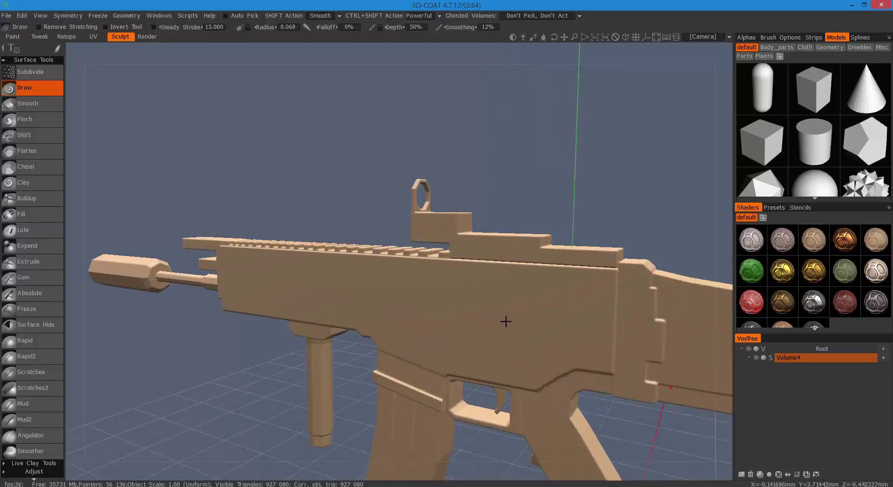
{"action": "scroll", "coordinate": [464, 312], "scroll_direction": "up", "scroll_amount": 6}
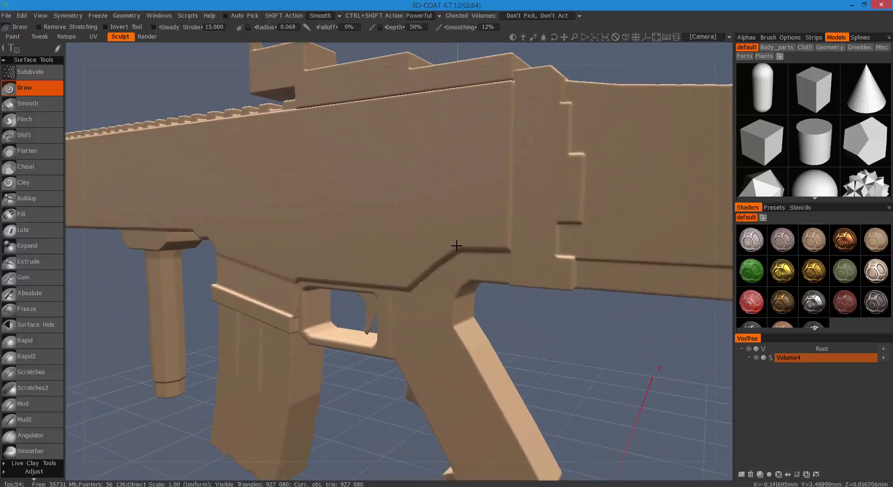
{"action": "left_click_drag", "start_coordinate": [493, 242], "coordinate": [407, 291], "text": "alt"}
{"action": "middle_click_drag", "start_coordinate": [320, 330], "coordinate": [637, 209], "text": "alt"}
{"action": "scroll", "coordinate": [472, 254], "scroll_direction": "down", "scroll_amount": 5}
{"action": "scroll", "coordinate": [467, 241], "scroll_direction": "up", "scroll_amount": 4}
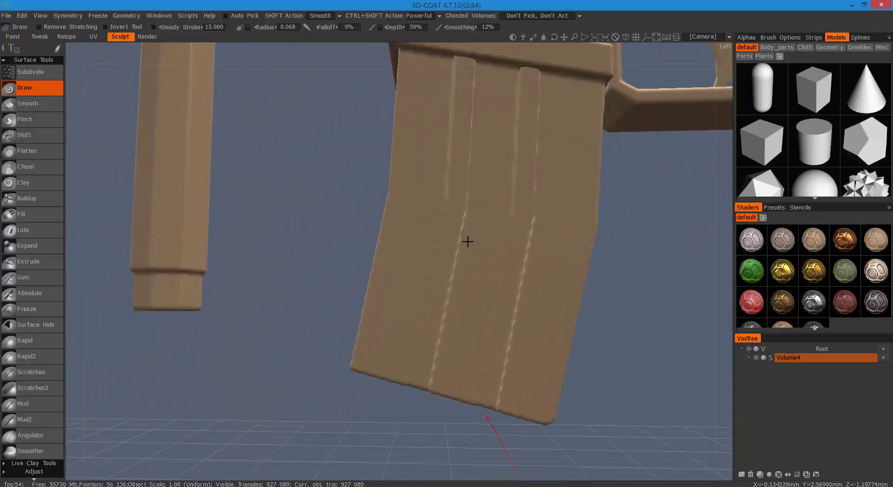
{"action": "right_click_drag", "start_coordinate": [464, 247], "coordinate": [723, 289]}
{"action": "middle_click_drag", "start_coordinate": [456, 274], "coordinate": [560, 442], "text": "alt"}
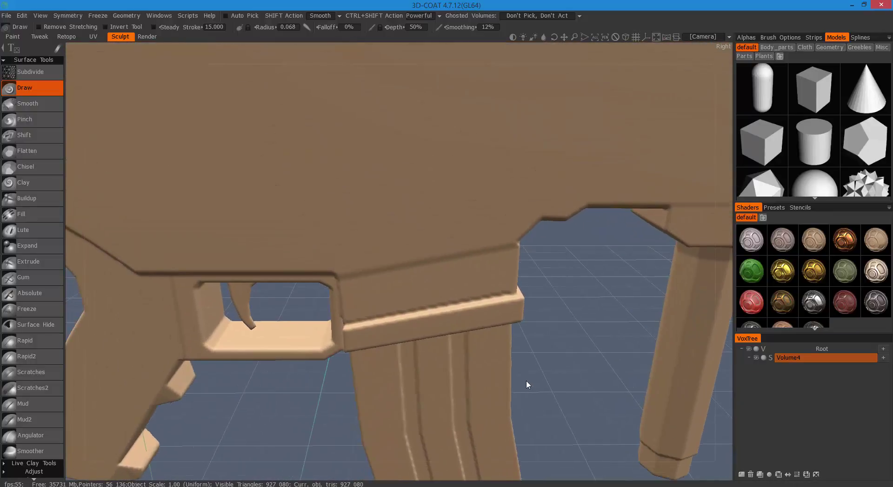
{"action": "scroll", "coordinate": [526, 380], "scroll_direction": "down", "scroll_amount": 4}
{"action": "left_click_drag", "start_coordinate": [496, 367], "coordinate": [439, 310], "text": "alt"}
{"action": "right_click_drag", "start_coordinate": [440, 313], "coordinate": [374, 312]}
{"action": "right_click_drag", "start_coordinate": [496, 276], "coordinate": [273, 279]}
{"action": "middle_click_drag", "start_coordinate": [372, 281], "coordinate": [329, 336], "text": "alt"}
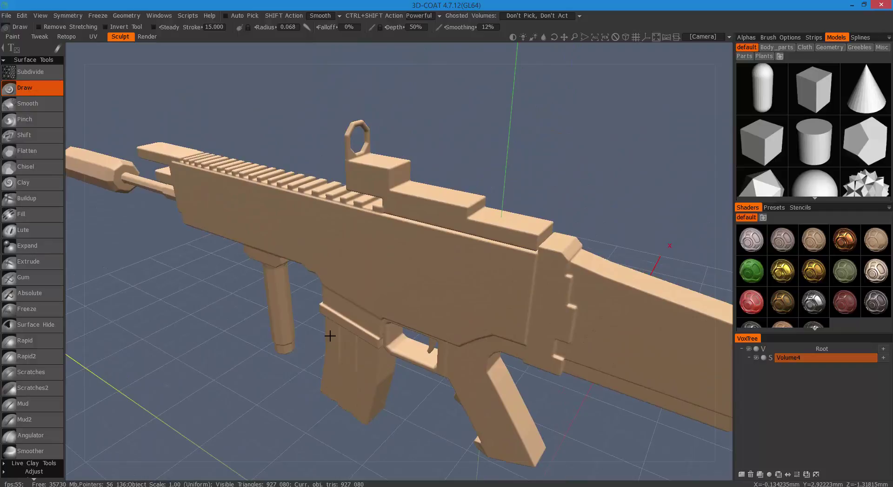
Examine the rear of the receiver and the stock close up, including the underside of the stock.
{"action": "scroll", "coordinate": [375, 262], "scroll_direction": "up", "scroll_amount": 4}
{"action": "left_click_drag", "start_coordinate": [398, 251], "coordinate": [436, 242], "text": "alt"}
{"action": "mouse_move", "coordinate": [435, 241]}
{"action": "right_mouse_down"}
{"action": "mouse_move", "coordinate": [516, 238]}
{"action": "mouse_move", "coordinate": [582, 251]}
{"action": "mouse_move", "coordinate": [467, 262]}
{"action": "mouse_move", "coordinate": [423, 245]}
{"action": "mouse_move", "coordinate": [429, 238]}
{"action": "right_mouse_up"}
{"action": "middle_click_drag", "start_coordinate": [512, 340], "coordinate": [409, 270], "text": "alt"}
{"action": "right_click_drag", "start_coordinate": [409, 270], "coordinate": [454, 293]}
{"action": "left_click_drag", "start_coordinate": [453, 293], "coordinate": [487, 294], "text": "alt"}
{"action": "middle_click_drag", "start_coordinate": [488, 294], "coordinate": [107, 284], "text": "alt"}
{"action": "scroll", "coordinate": [344, 294], "scroll_direction": "down", "scroll_amount": 5}
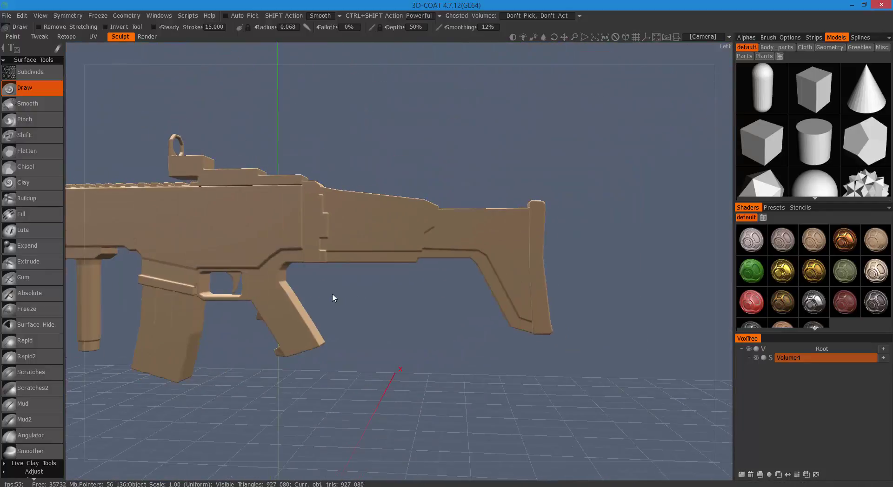
{"action": "scroll", "coordinate": [360, 303], "scroll_direction": "up", "scroll_amount": 5}
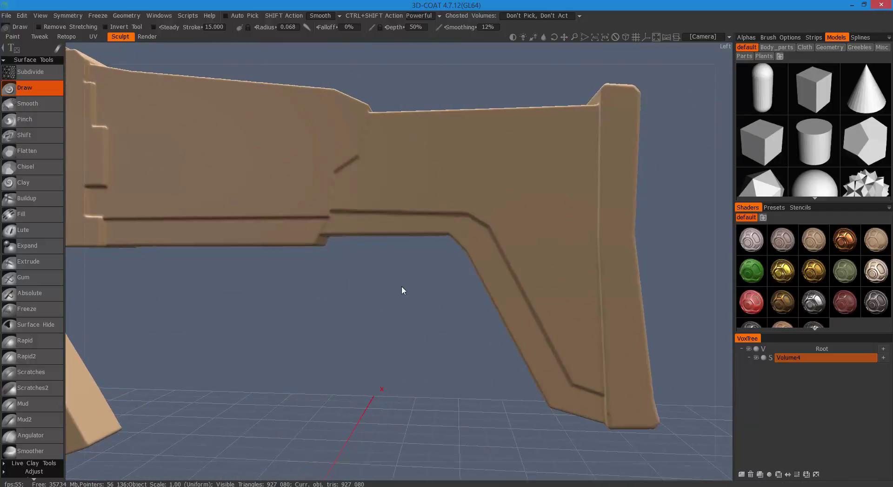
{"action": "right_click_drag", "start_coordinate": [405, 307], "coordinate": [234, 289]}
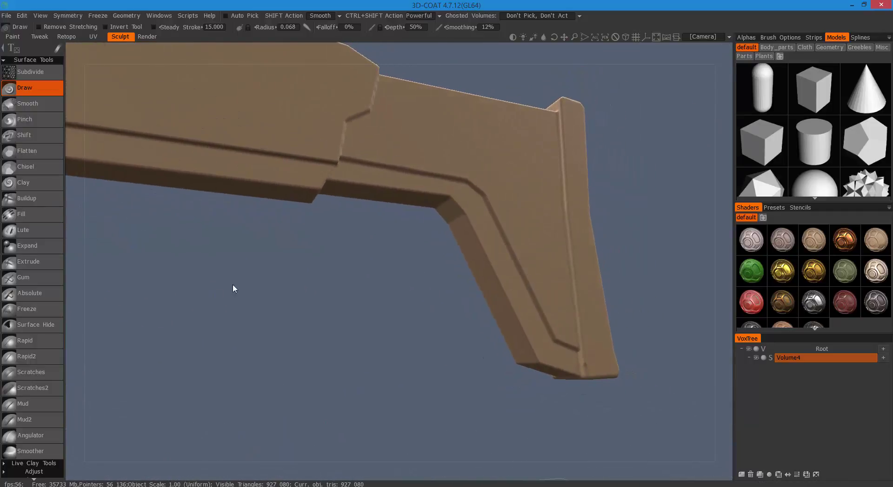
Look through the surface and Live Clay tools, then activate the Pose tool from the Adjust group.
{"action": "left_click", "coordinate": [30, 59]}
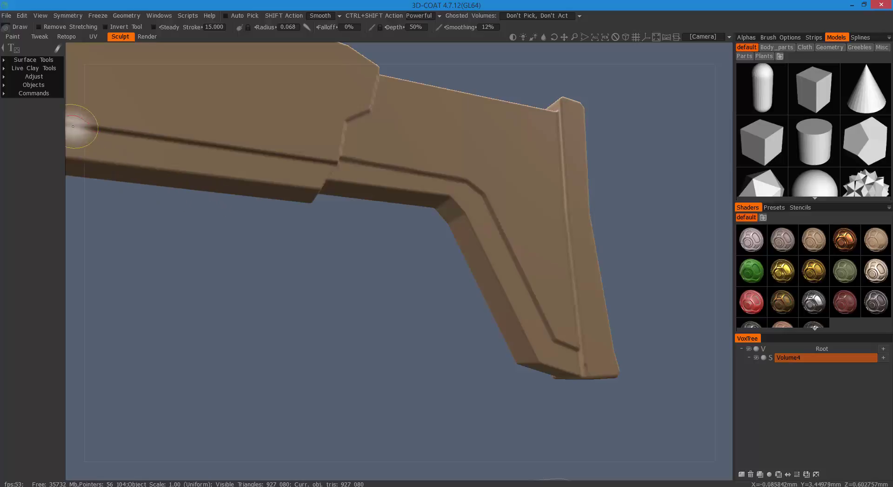
{"action": "left_click", "coordinate": [42, 68]}
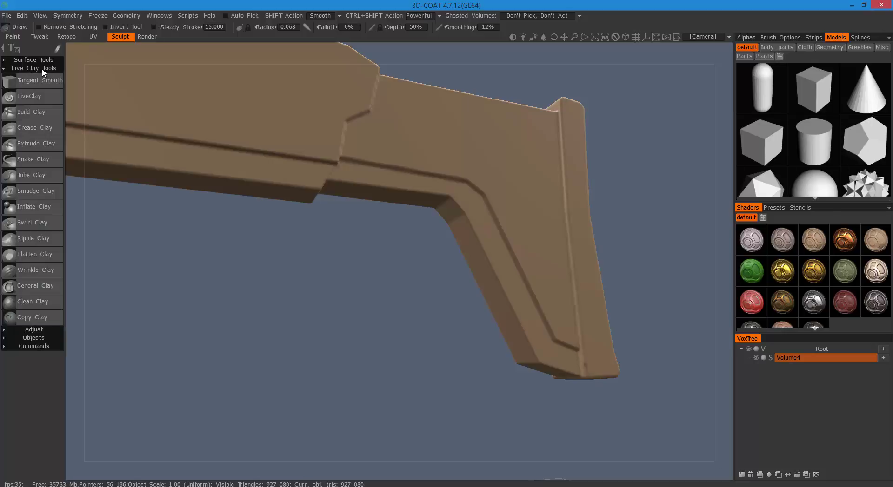
{"action": "left_click", "coordinate": [42, 68]}
{"action": "left_click", "coordinate": [35, 77]}
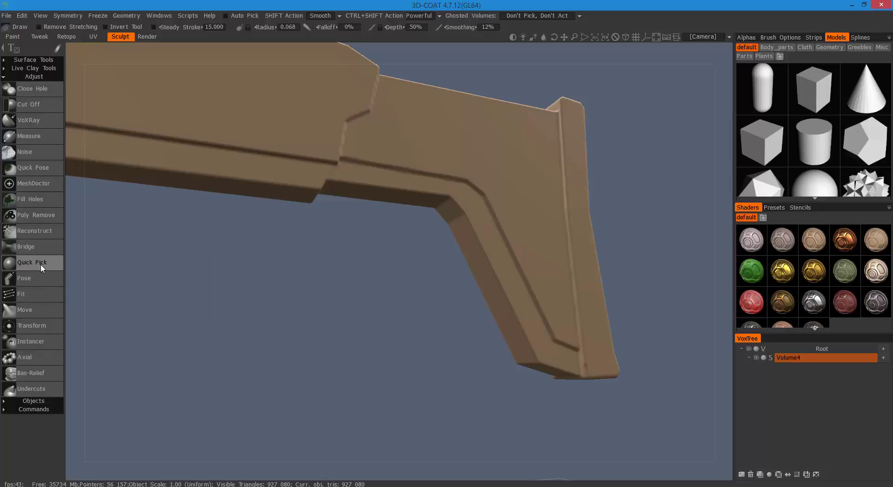
{"action": "left_click", "coordinate": [40, 280]}
{"action": "right_click_drag", "start_coordinate": [399, 285], "coordinate": [362, 292]}
{"action": "left_click_drag", "start_coordinate": [361, 291], "coordinate": [362, 299]}
Turn on mirror symmetry across the X axis with the symmetry plane shown.
{"action": "key", "text": "s"}
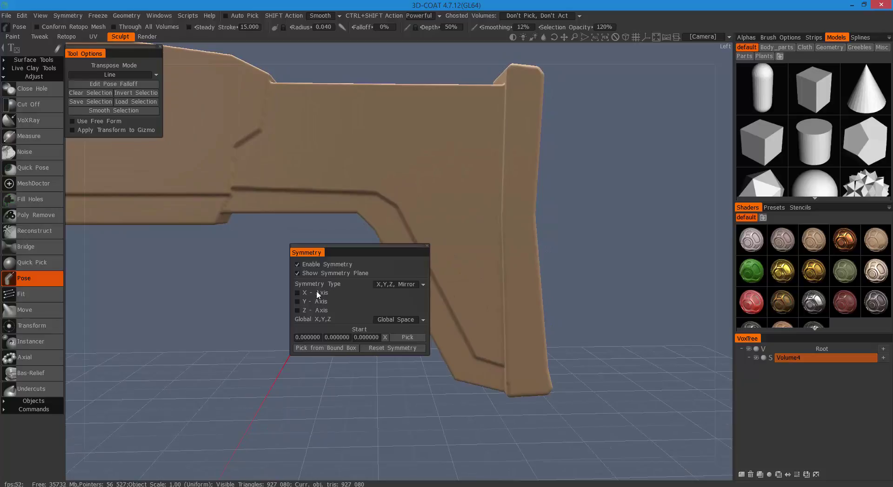
{"action": "scroll", "coordinate": [512, 390], "scroll_direction": "down", "scroll_amount": 5}
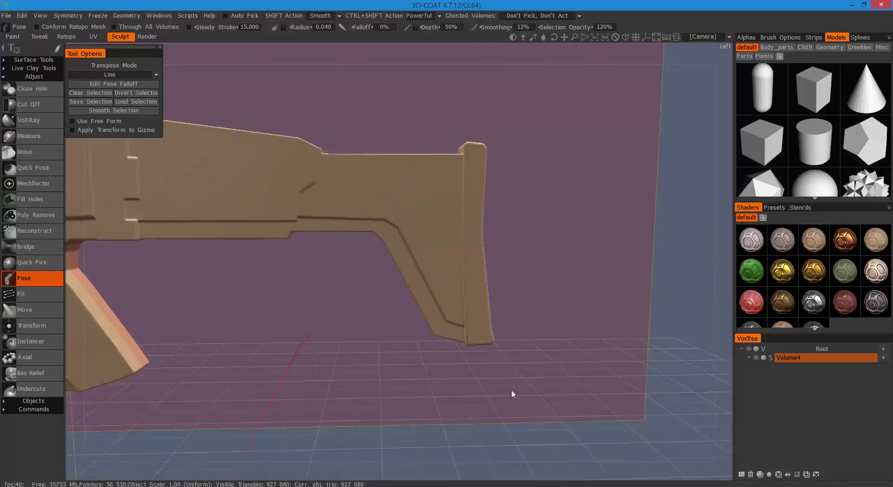
{"action": "left_click_drag", "start_coordinate": [439, 385], "coordinate": [548, 378]}
{"action": "right_click_drag", "start_coordinate": [548, 378], "coordinate": [402, 378]}
{"action": "scroll", "coordinate": [484, 383], "scroll_direction": "up", "scroll_amount": 6}
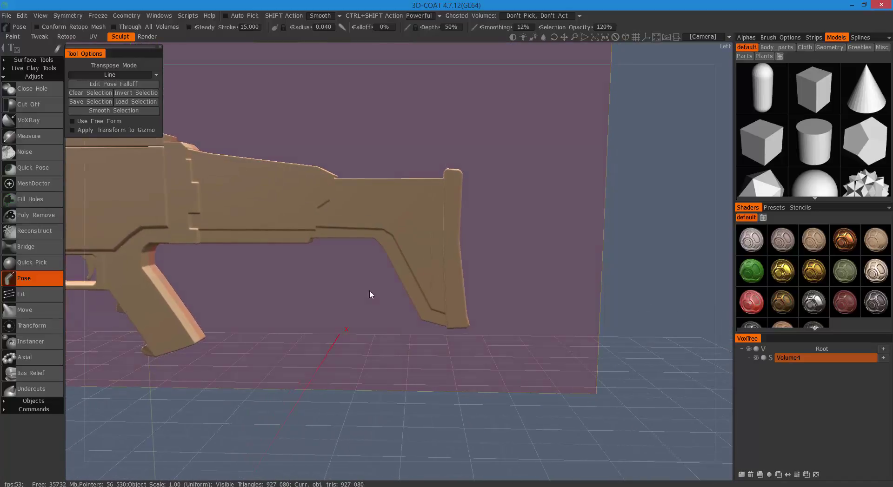
Choose the Line transpose mode and draw pose lines down the stock to select its lower end.
{"action": "left_click", "coordinate": [130, 73]}
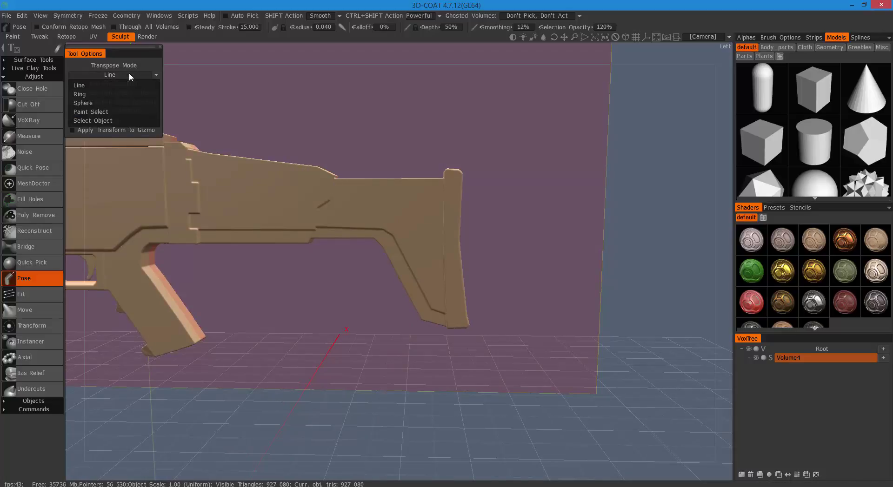
{"action": "left_click", "coordinate": [140, 85]}
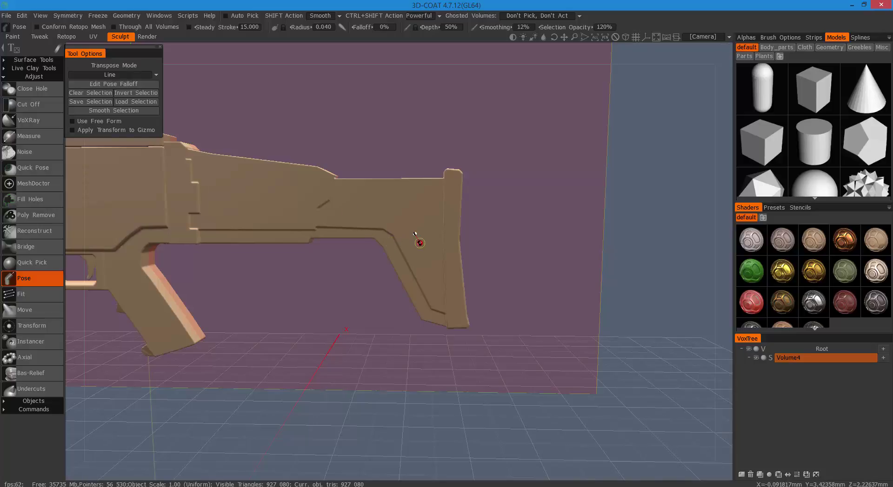
{"action": "left_click_drag", "start_coordinate": [444, 292], "coordinate": [444, 292]}
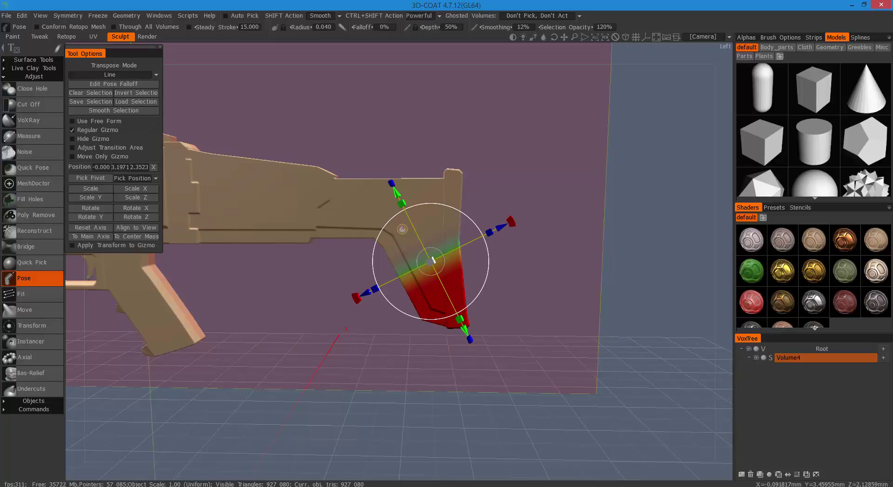
{"action": "left_click_drag", "start_coordinate": [431, 284], "coordinate": [437, 307]}
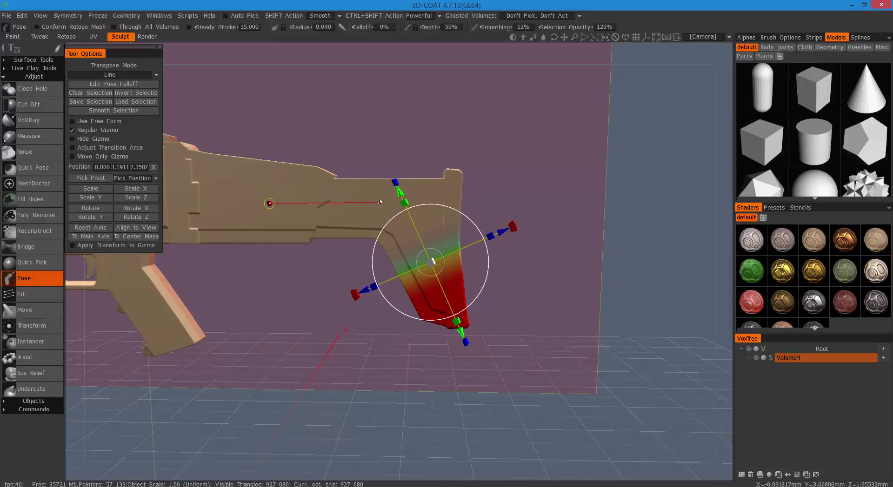
Draw a long pose line forward along the stock to select the rifle body with a gradual transition.
{"action": "left_click_drag", "start_coordinate": [242, 206], "coordinate": [242, 206]}
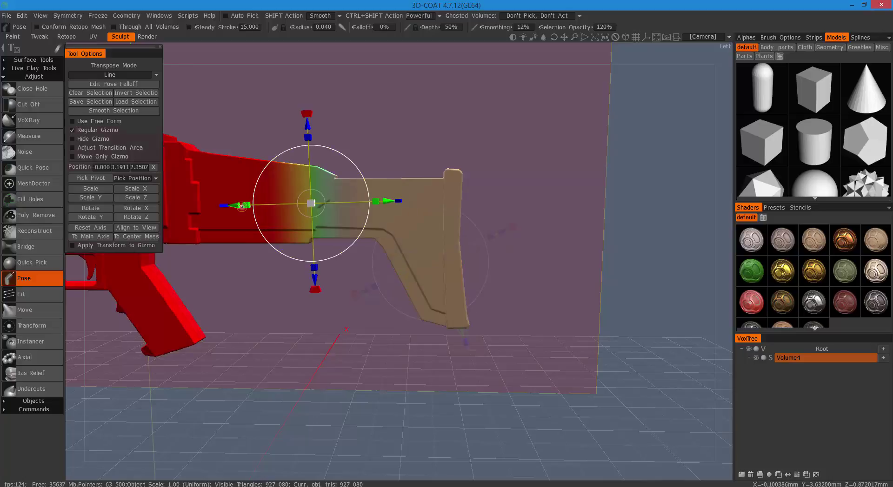
{"action": "right_click_drag", "start_coordinate": [488, 231], "coordinate": [446, 227]}
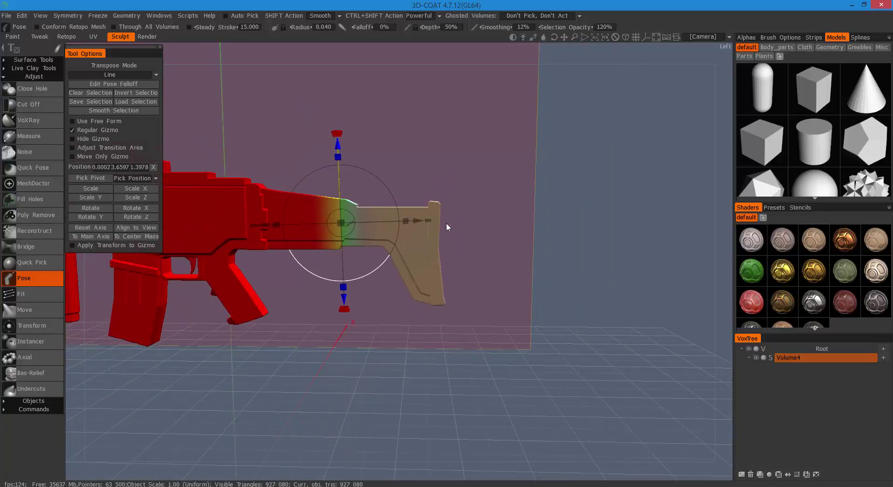
{"action": "mouse_move", "coordinate": [446, 227]}
{"action": "middle_mouse_down"}
{"action": "mouse_move", "coordinate": [605, 238]}
{"action": "mouse_move", "coordinate": [562, 241]}
{"action": "mouse_move", "coordinate": [525, 229]}
{"action": "middle_mouse_up"}
{"action": "scroll", "coordinate": [562, 241], "scroll_direction": "up", "scroll_amount": 4}
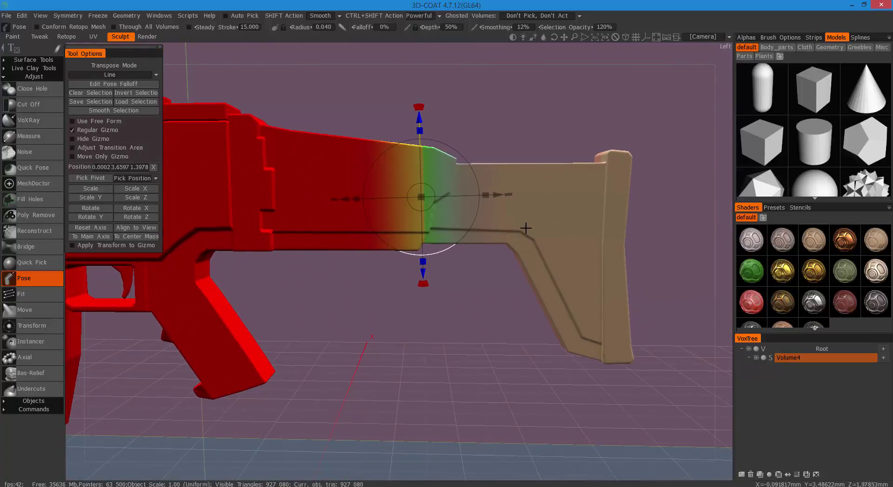
Try pose lines in different directions and lengths to select the lower stock and the rifle body in turn.
{"action": "left_click_drag", "start_coordinate": [557, 237], "coordinate": [577, 278]}
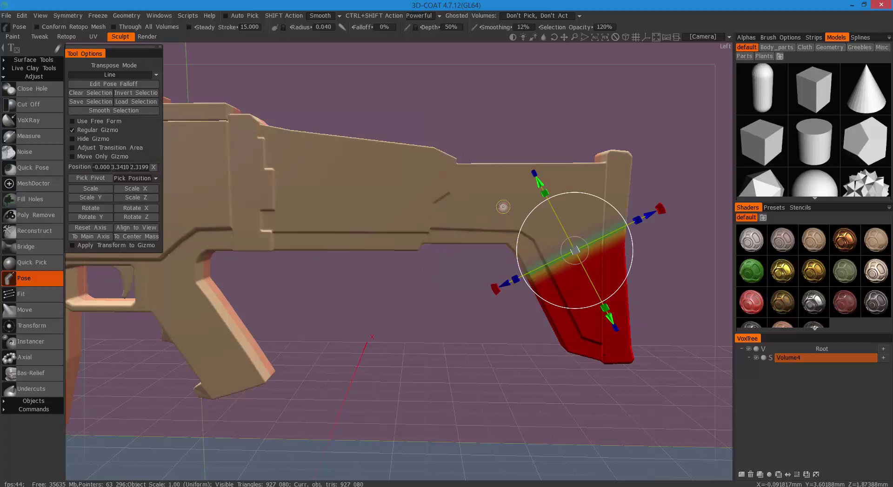
{"action": "left_click_drag", "start_coordinate": [502, 206], "coordinate": [440, 204]}
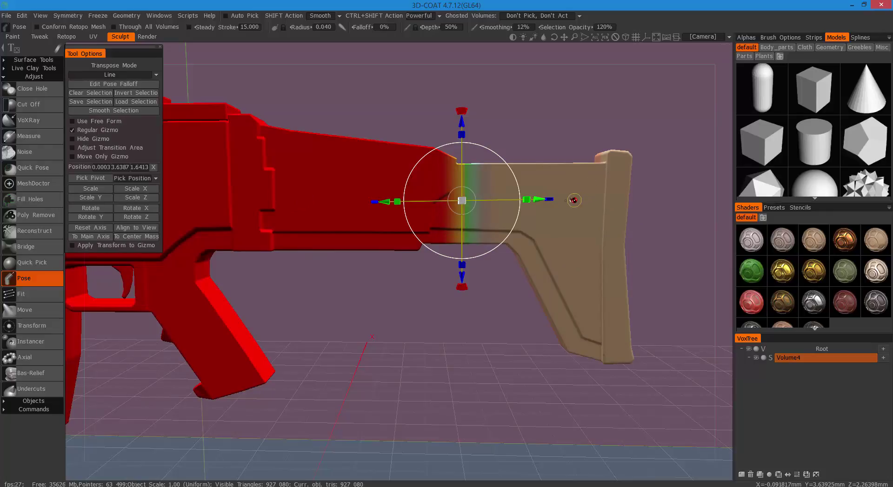
{"action": "left_click_drag", "start_coordinate": [571, 200], "coordinate": [424, 225]}
{"action": "middle_click_drag", "start_coordinate": [424, 224], "coordinate": [479, 245]}
{"action": "left_click_drag", "start_coordinate": [480, 245], "coordinate": [513, 304], "text": "alt"}
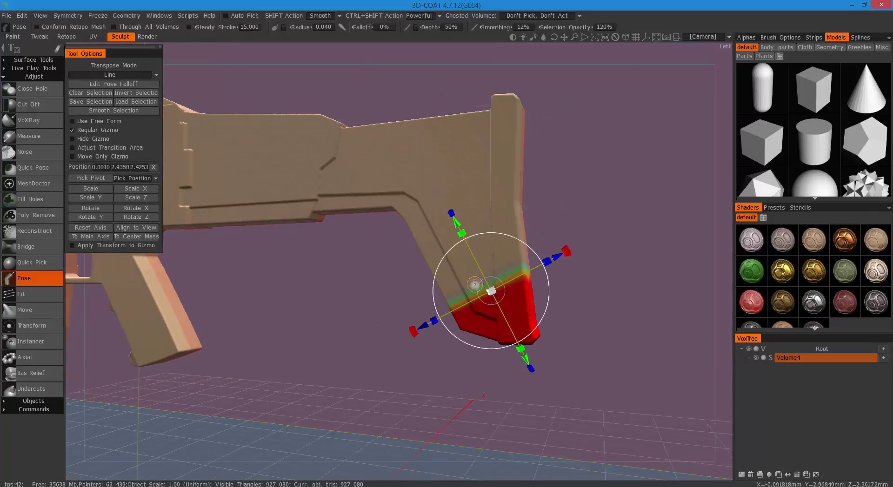
Draw diagonal pose lines of varying length to select the rear of the stock with wider and narrower transitions.
{"action": "left_click_drag", "start_coordinate": [433, 193], "coordinate": [470, 261]}
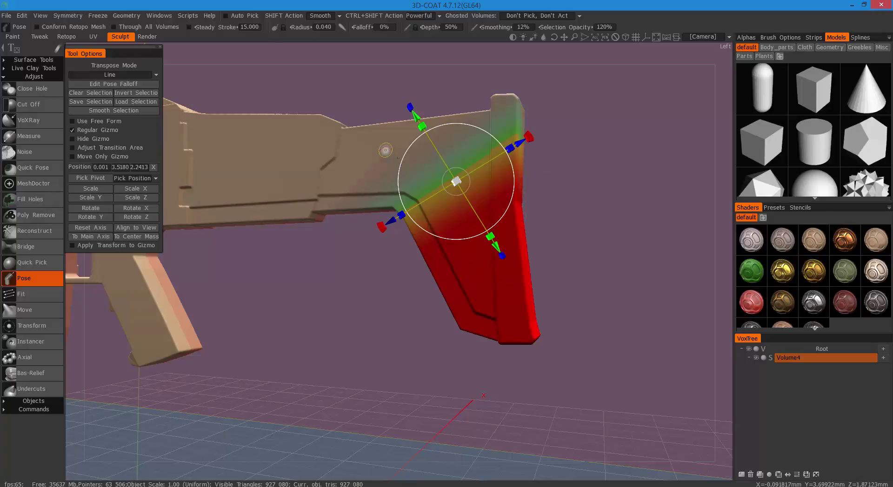
{"action": "left_click_drag", "start_coordinate": [392, 153], "coordinate": [409, 202]}
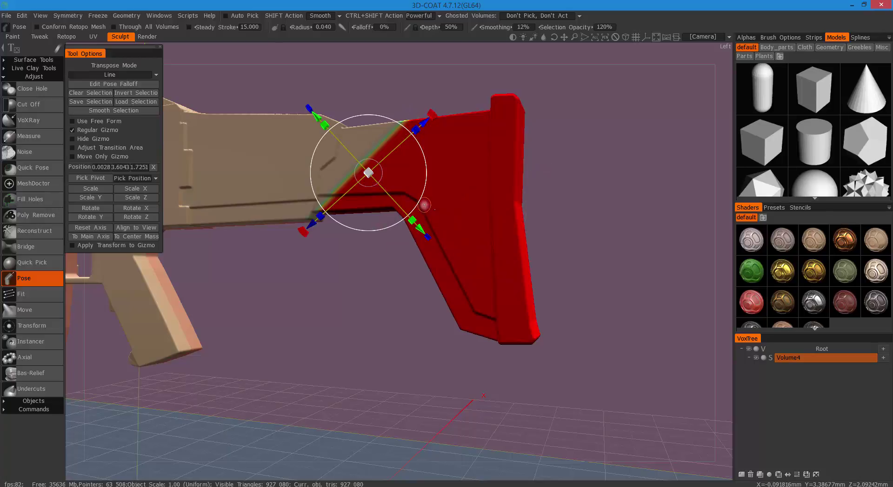
{"action": "left_click_drag", "start_coordinate": [360, 158], "coordinate": [402, 183]}
Hide the symmetry plane while keeping X-axis mirror symmetry enabled.
{"action": "right_click_drag", "start_coordinate": [432, 189], "coordinate": [467, 177], "text": "alt"}
{"action": "left_click_drag", "start_coordinate": [468, 177], "coordinate": [473, 226], "text": "alt"}
{"action": "key", "text": "s"}
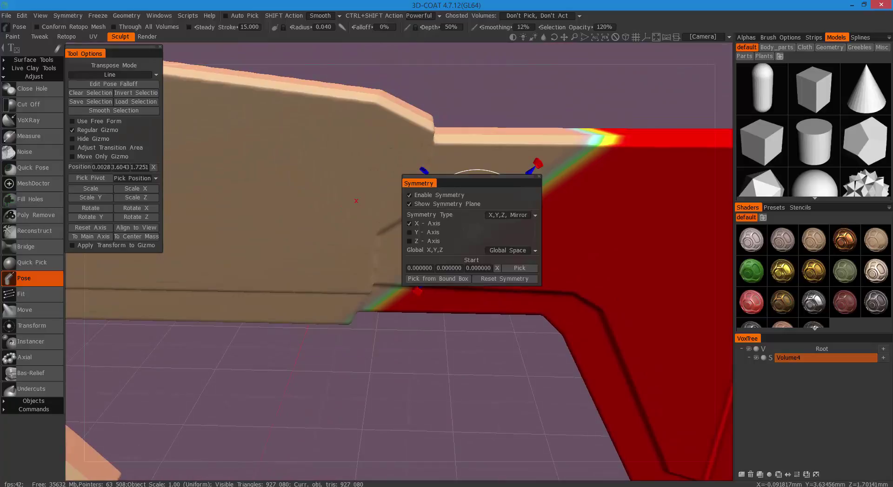
{"action": "left_click", "coordinate": [454, 204]}
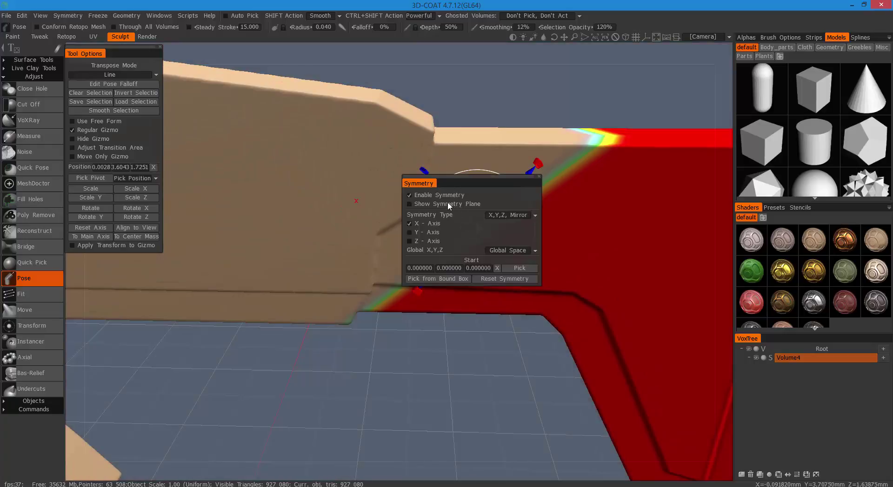
{"action": "middle_click_drag", "start_coordinate": [542, 217], "coordinate": [567, 199]}
Redraw the pose line along the stock's upper surface to select its rear portion with a broad, gradual transition.
{"action": "mouse_move", "coordinate": [567, 199]}
{"action": "left_mouse_down"}
{"action": "mouse_move", "coordinate": [556, 219]}
{"action": "mouse_move", "coordinate": [521, 148]}
{"action": "left_mouse_up"}
{"action": "key", "text": "ctrl+z"}
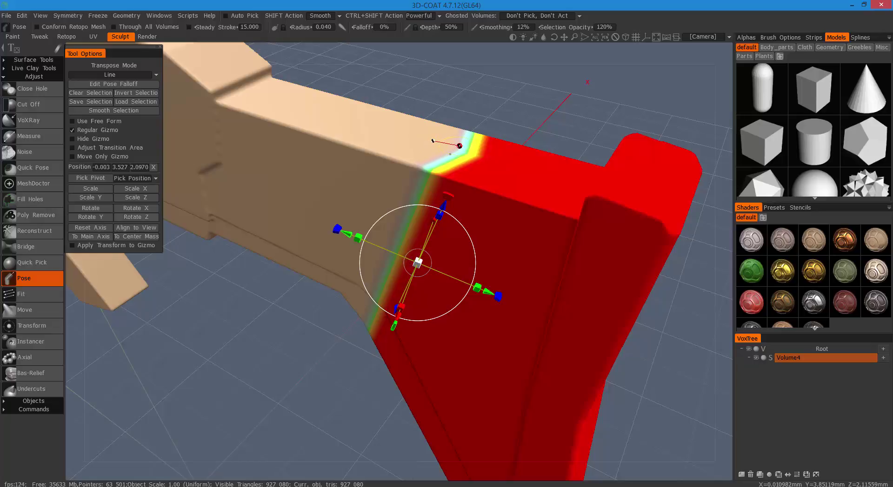
{"action": "left_click_drag", "start_coordinate": [460, 149], "coordinate": [459, 150]}
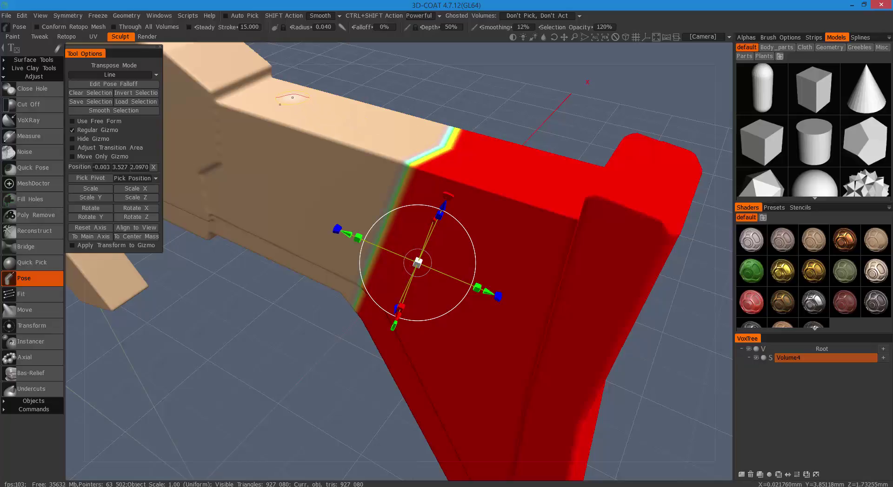
{"action": "left_click_drag", "start_coordinate": [407, 130], "coordinate": [503, 153]}
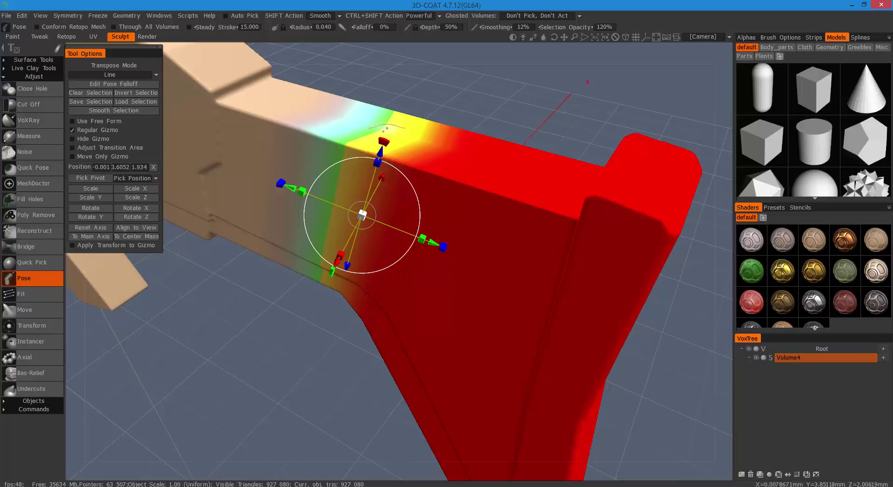
{"action": "left_click_drag", "start_coordinate": [367, 153], "coordinate": [350, 242], "text": "alt"}
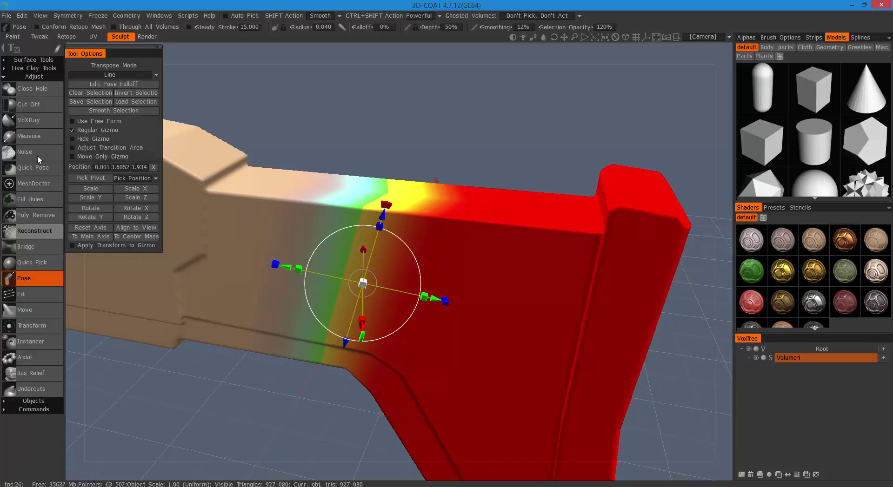
Smooth the current pose selection and redraw the pose line across the stock to select its rear portion.
{"action": "left_click", "coordinate": [127, 110]}
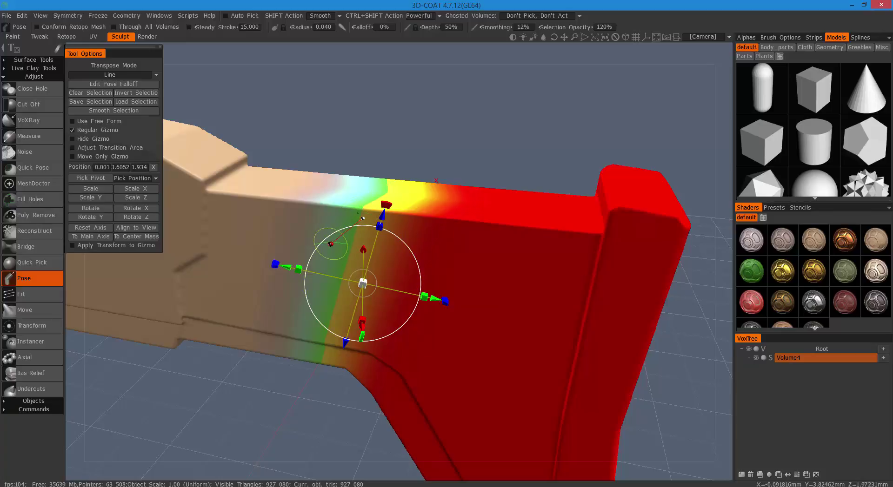
{"action": "left_click_drag", "start_coordinate": [331, 244], "coordinate": [371, 210]}
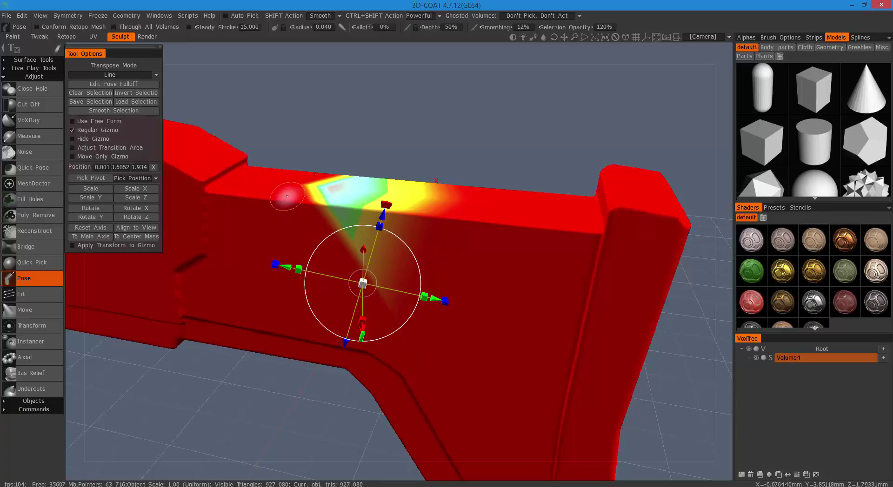
{"action": "left_click_drag", "start_coordinate": [440, 257], "coordinate": [452, 276]}
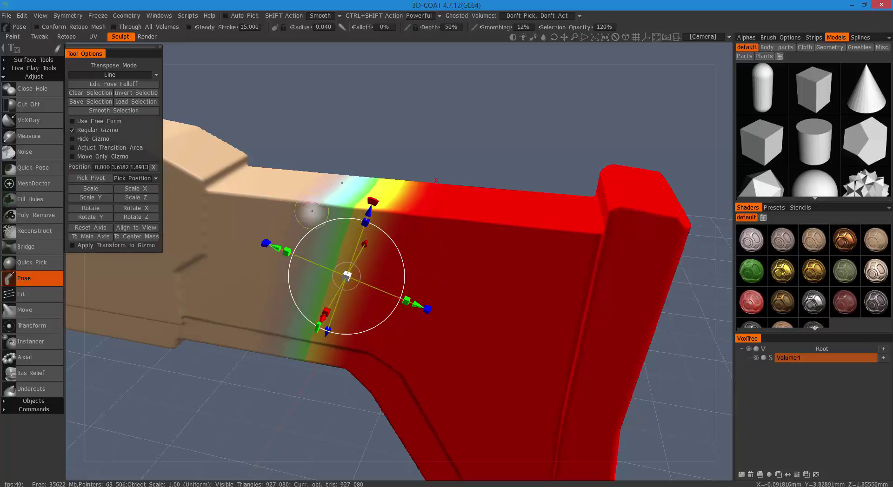
{"action": "left_click_drag", "start_coordinate": [442, 244], "coordinate": [441, 241]}
{"action": "mouse_move", "coordinate": [273, 174]}
{"action": "left_mouse_down"}
{"action": "mouse_move", "coordinate": [400, 213]}
{"action": "mouse_move", "coordinate": [481, 225]}
{"action": "left_mouse_up"}
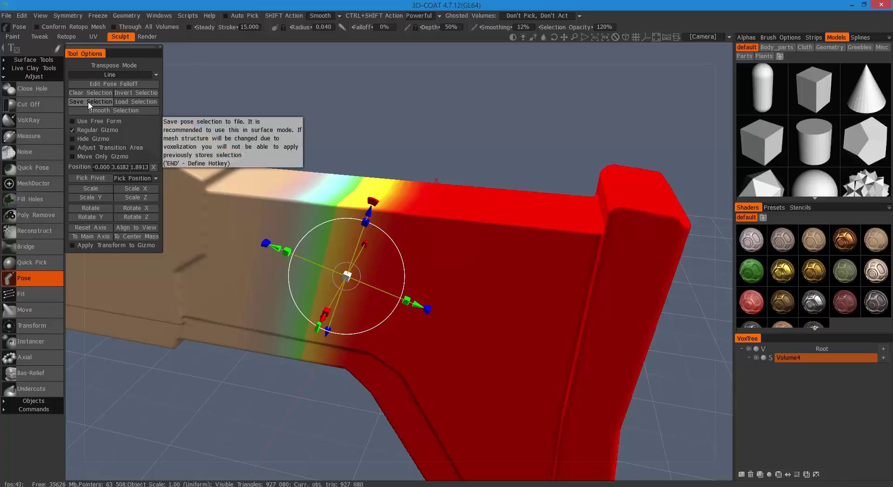
Reshape the pose falloff curve and apply it.
{"action": "left_click", "coordinate": [101, 83]}
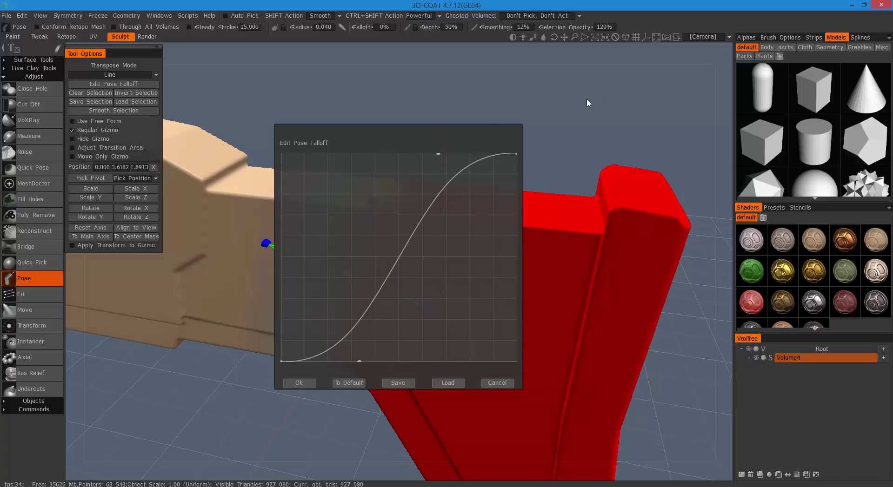
{"action": "left_click_drag", "start_coordinate": [490, 120], "coordinate": [620, 83]}
{"action": "left_click_drag", "start_coordinate": [568, 117], "coordinate": [609, 203]}
{"action": "left_click_drag", "start_coordinate": [490, 322], "coordinate": [455, 197]}
{"action": "left_click", "coordinate": [444, 347]}
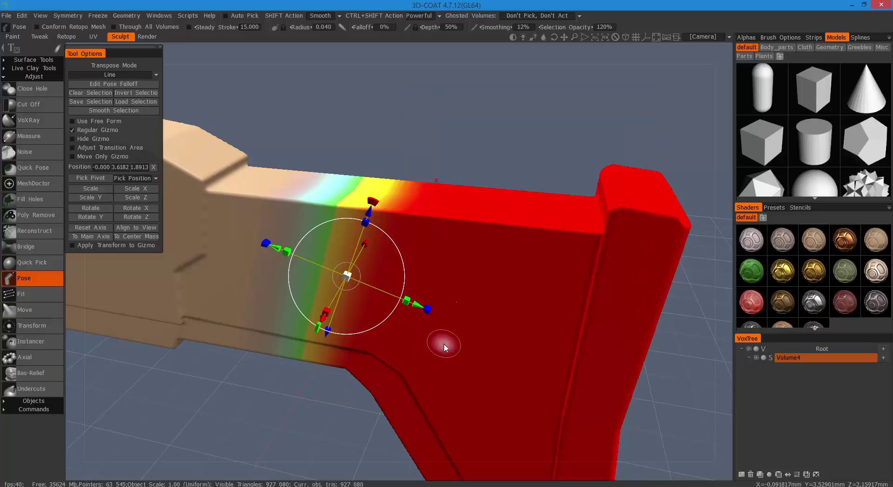
Redraw pose lines along the stock's upper surface to select its rear portion using the edited falloff.
{"action": "left_click_drag", "start_coordinate": [307, 188], "coordinate": [308, 189]}
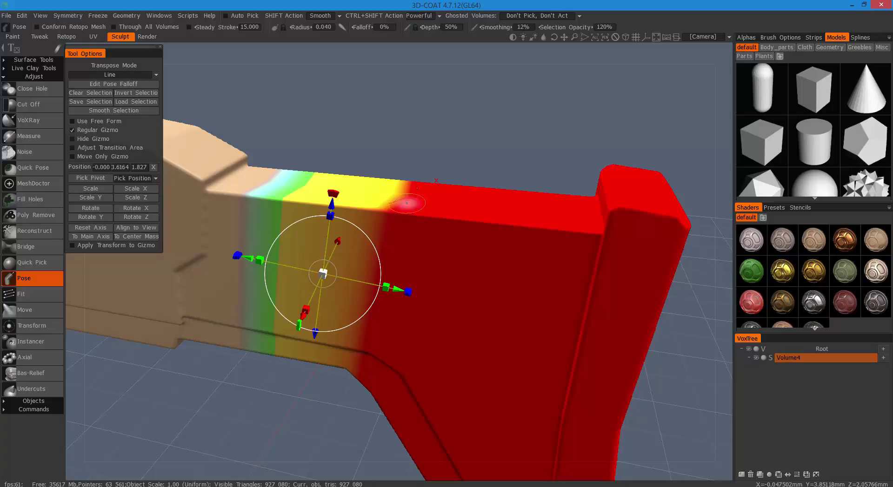
{"action": "left_click_drag", "start_coordinate": [428, 204], "coordinate": [430, 204]}
{"action": "left_click_drag", "start_coordinate": [300, 189], "coordinate": [399, 204]}
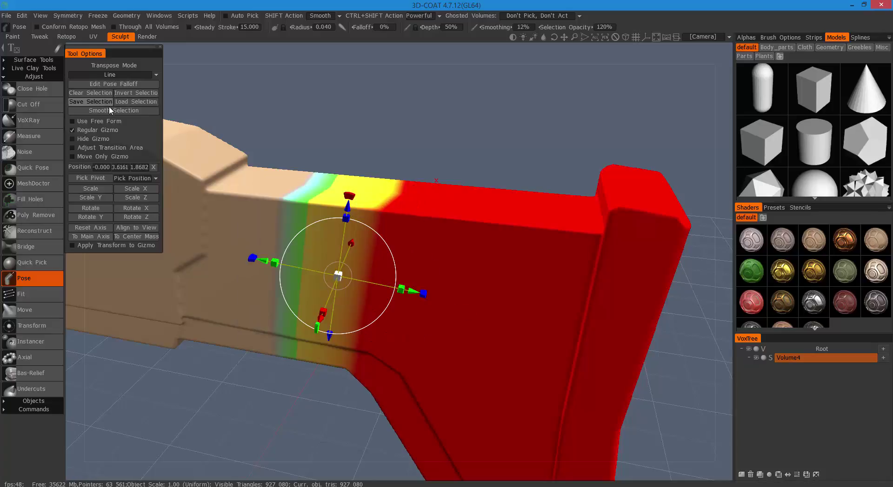
Change the transpose mode to Ring and select a broad diagonal band across the stock.
{"action": "left_click", "coordinate": [112, 78]}
{"action": "left_click", "coordinate": [112, 91]}
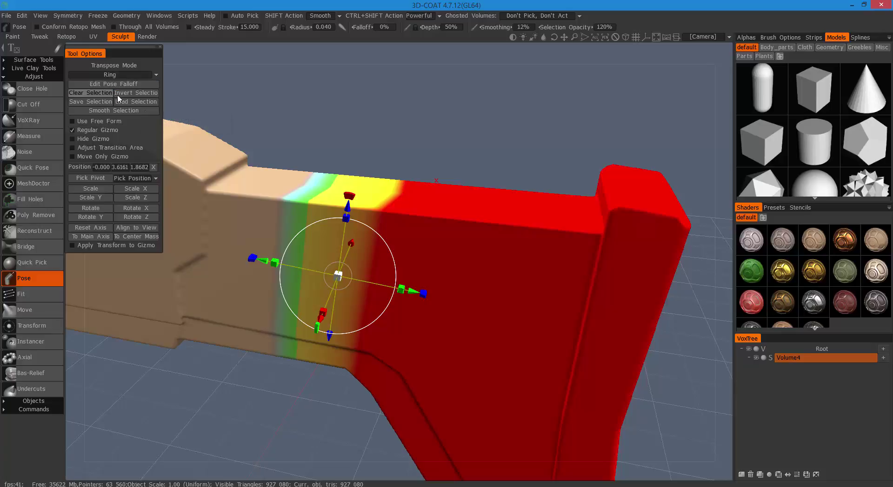
{"action": "left_click_drag", "start_coordinate": [467, 289], "coordinate": [470, 296]}
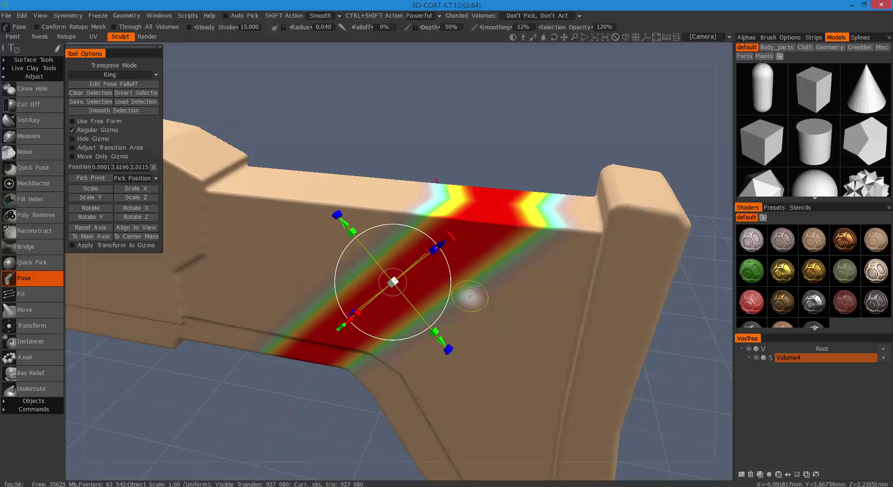
Draw a narrow diagonal ring selection across the lower part of the stock.
{"action": "middle_click_drag", "start_coordinate": [475, 281], "coordinate": [521, 301]}
{"action": "right_click_drag", "start_coordinate": [523, 302], "coordinate": [519, 284]}
{"action": "middle_click_drag", "start_coordinate": [519, 285], "coordinate": [510, 257]}
{"action": "left_click_drag", "start_coordinate": [515, 261], "coordinate": [534, 289]}
{"action": "scroll", "coordinate": [530, 290], "scroll_direction": "down", "scroll_amount": 6}
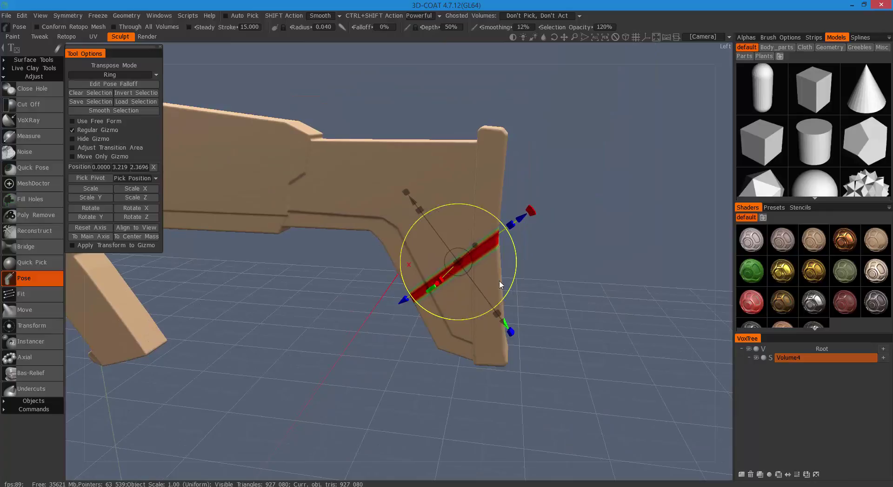
{"action": "scroll", "coordinate": [496, 284], "scroll_direction": "up", "scroll_amount": 2}
{"action": "scroll", "coordinate": [495, 289], "scroll_direction": "up", "scroll_amount": 3}
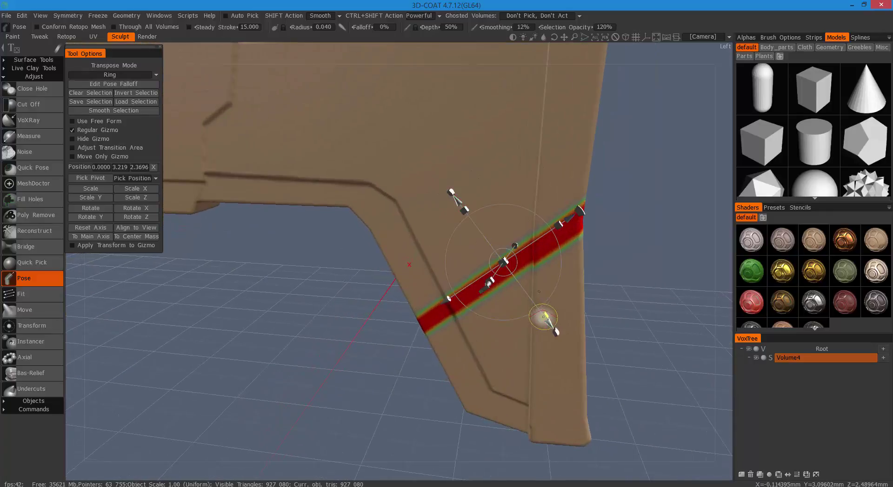
Try a lengthwise ring selection along the stock's rear edge, and undo the ring selections back to the first broad band.
{"action": "left_click_drag", "start_coordinate": [568, 372], "coordinate": [513, 279]}
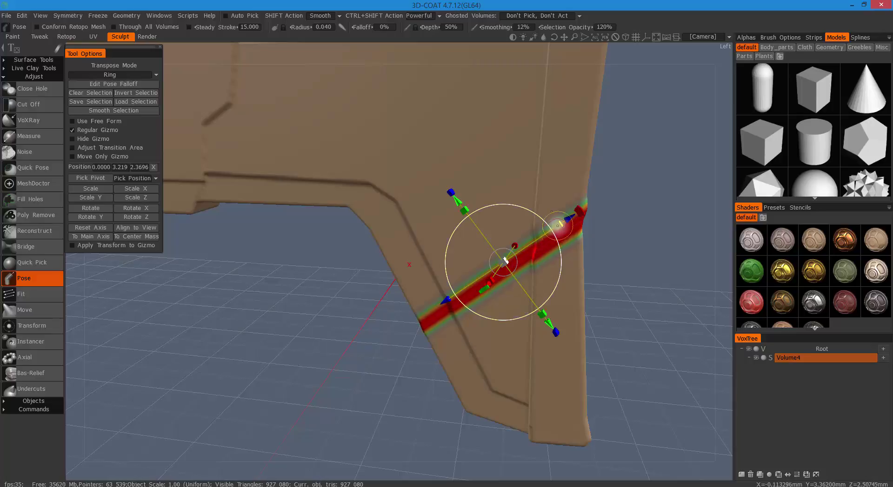
{"action": "left_click_drag", "start_coordinate": [591, 218], "coordinate": [582, 220]}
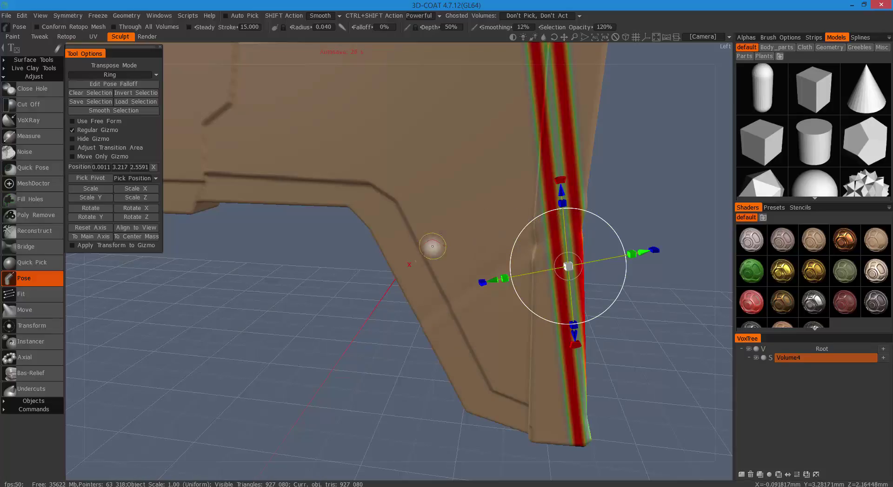
{"action": "key", "text": "ctrl+z"}
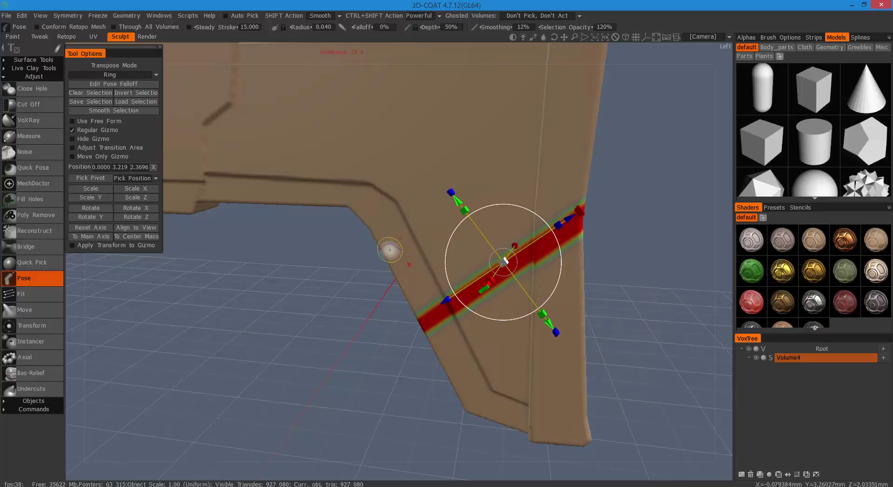
{"action": "key", "text": "ctrl+z"}
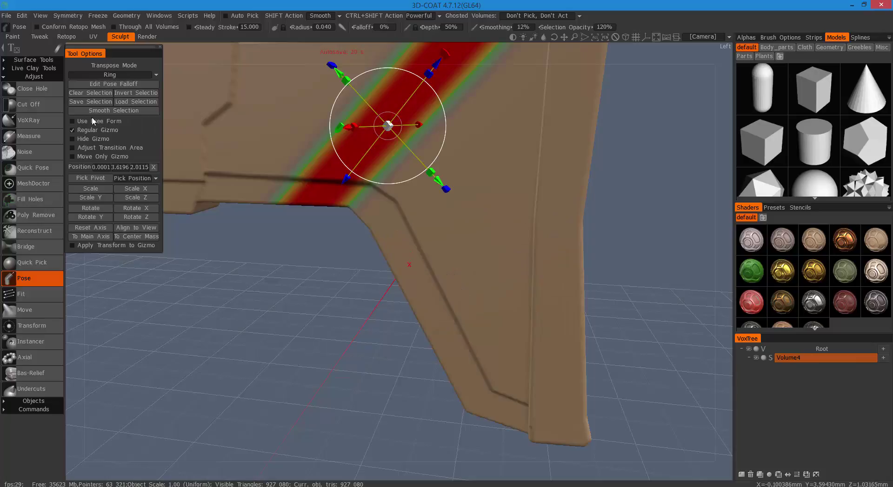
Change the transpose mode to Sphere and try spherical selections of different sizes, ending with one covering most of the rear stock.
{"action": "left_click", "coordinate": [107, 76]}
{"action": "left_click", "coordinate": [108, 101]}
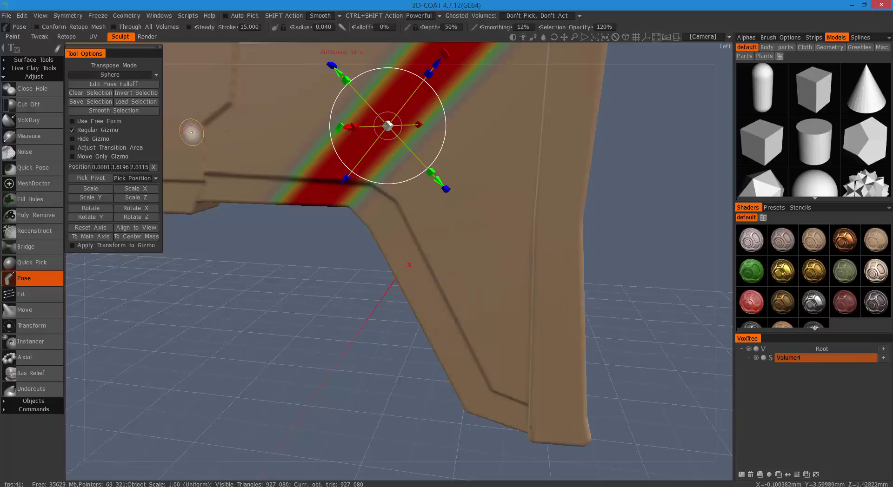
{"action": "left_click_drag", "start_coordinate": [463, 226], "coordinate": [494, 246]}
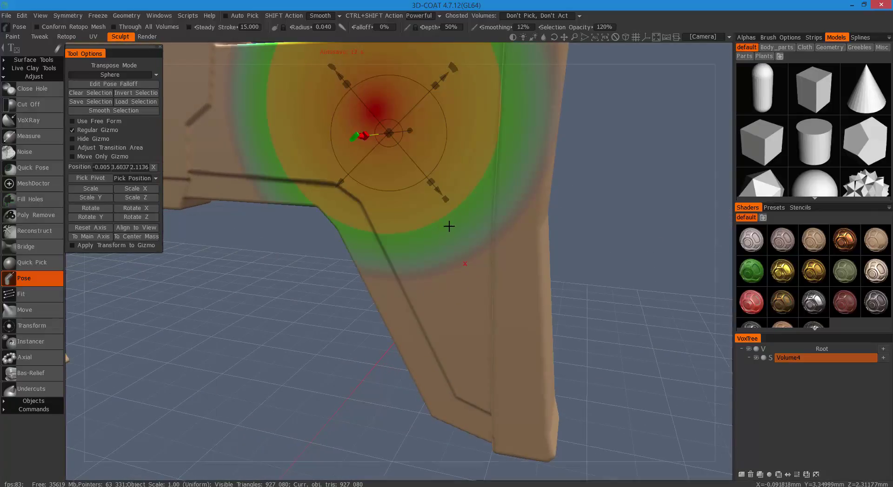
{"action": "right_click_drag", "start_coordinate": [448, 227], "coordinate": [404, 221], "text": "alt"}
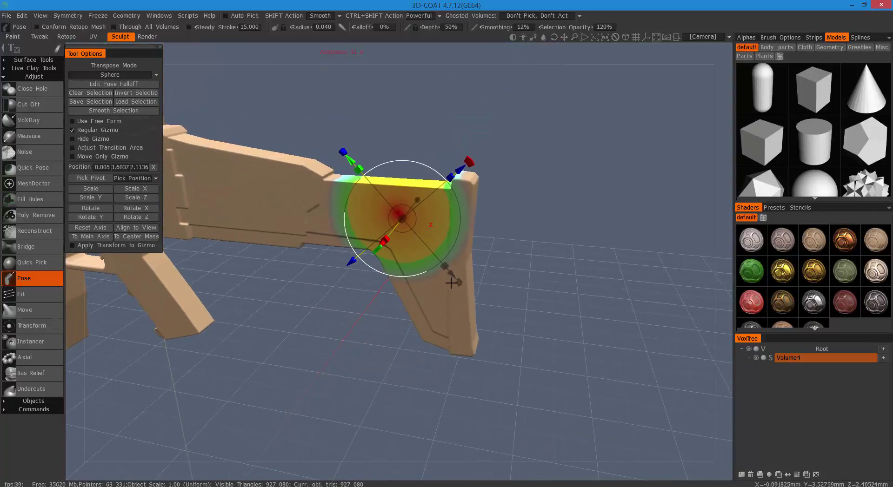
{"action": "left_click", "coordinate": [450, 300]}
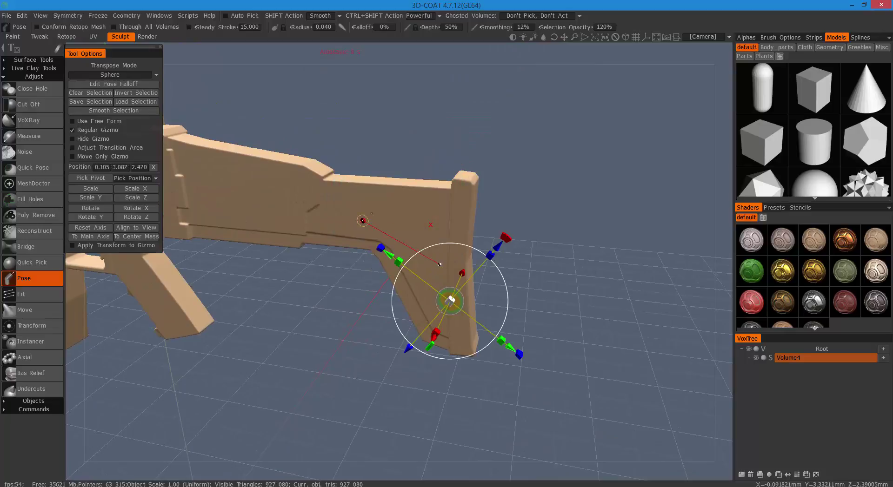
{"action": "left_click_drag", "start_coordinate": [363, 220], "coordinate": [317, 201]}
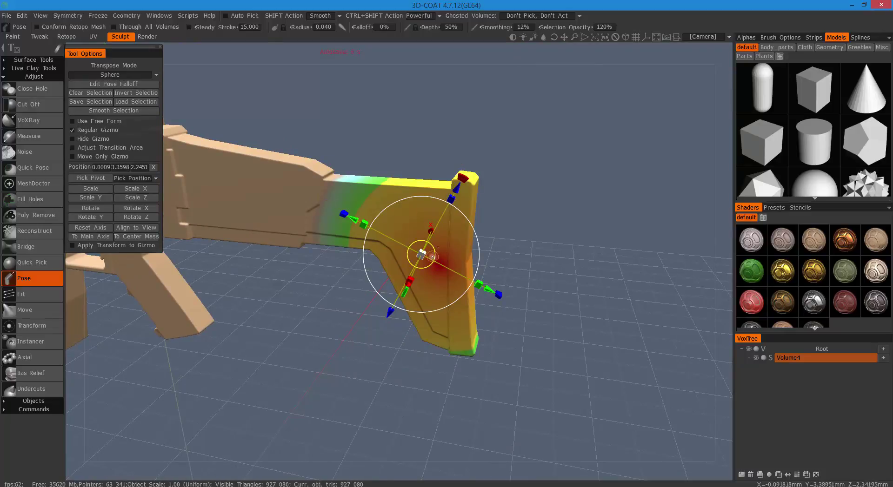
Use the gizmo to move the spherically selected rear stock slightly upward and backward.
{"action": "left_click_drag", "start_coordinate": [423, 255], "coordinate": [440, 295]}
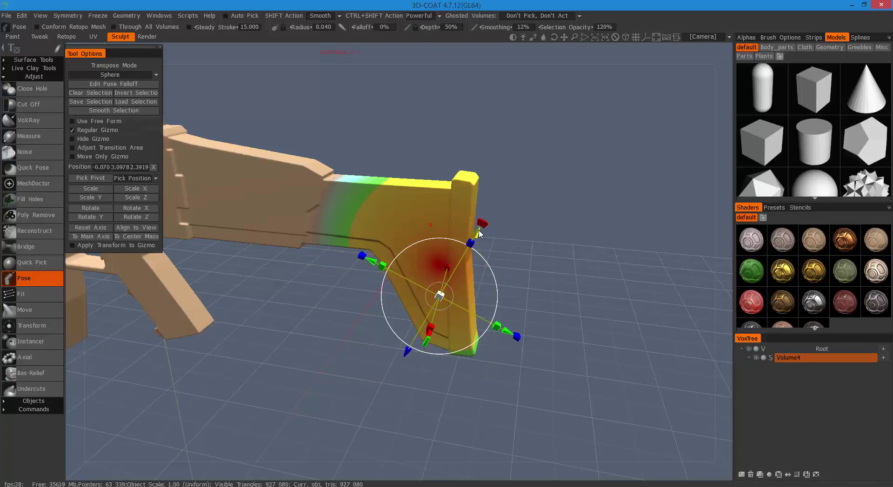
{"action": "left_click_drag", "start_coordinate": [480, 234], "coordinate": [501, 200]}
{"action": "left_click_drag", "start_coordinate": [388, 253], "coordinate": [242, 241]}
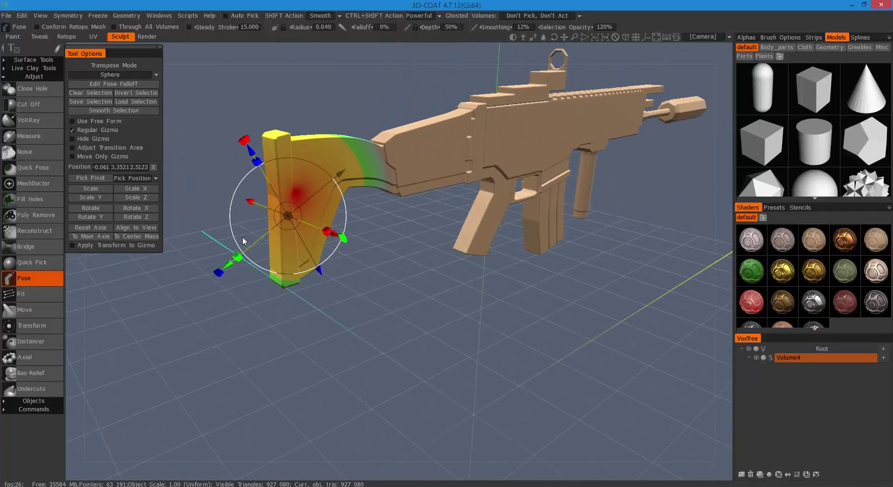
Move the selected rear stock far downward and then rearward so it bends away from the rifle body.
{"action": "left_click_drag", "start_coordinate": [250, 153], "coordinate": [302, 239]}
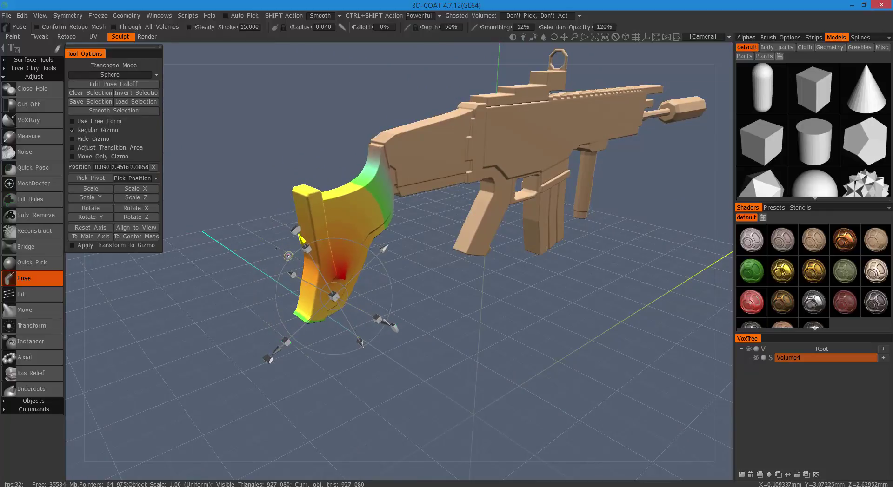
{"action": "left_click_drag", "start_coordinate": [383, 250], "coordinate": [330, 285]}
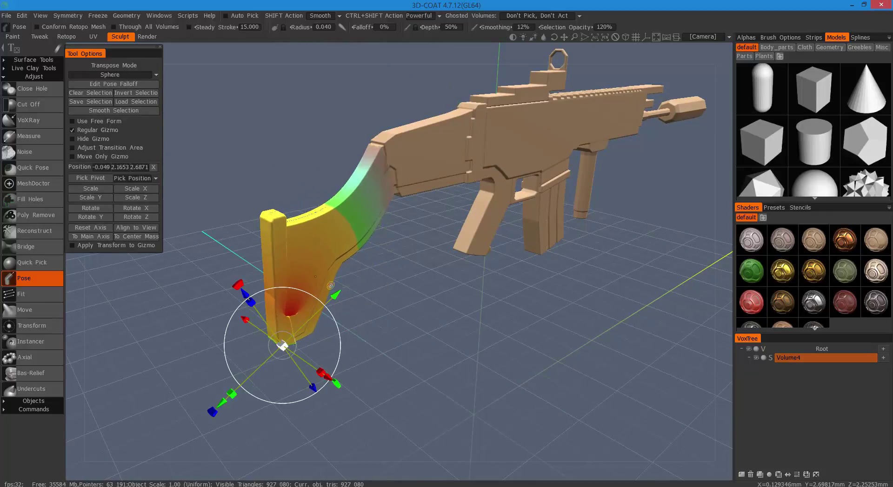
{"action": "right_click_drag", "start_coordinate": [330, 285], "coordinate": [645, 237]}
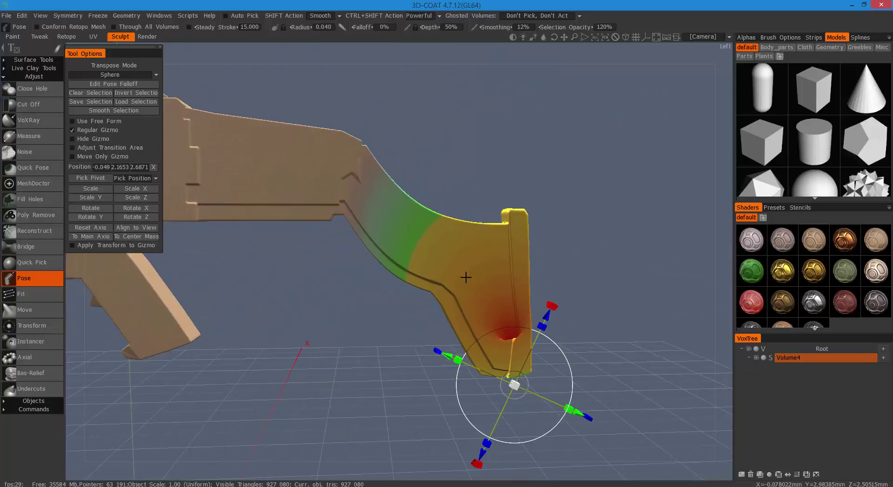
{"action": "left_click_drag", "start_coordinate": [466, 277], "coordinate": [449, 281]}
{"action": "right_click_drag", "start_coordinate": [403, 284], "coordinate": [449, 296]}
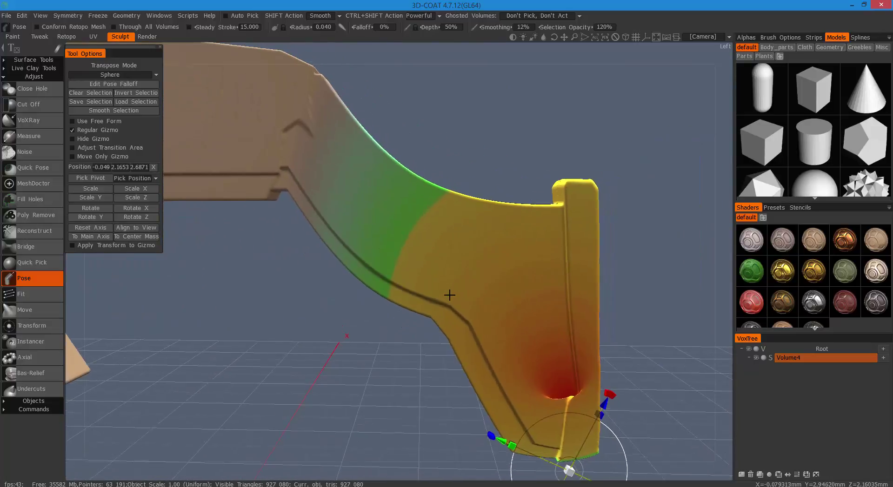
Undo the downward and rearward moves of the selected stock.
{"action": "key", "text": "ctrl+z"}
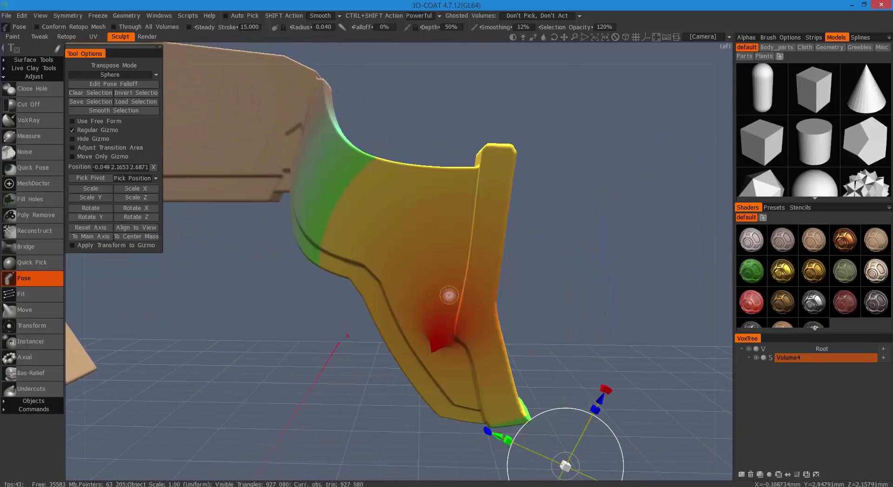
{"action": "key", "text": "ctrl+z"}
{"action": "key", "text": "ctrl+z"}
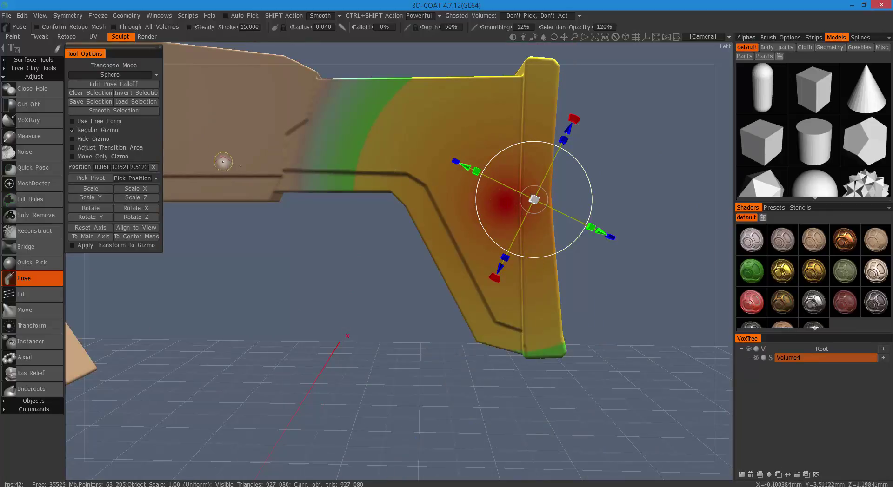
Replace the broad selection with small spherical selections on the side of the rear stock.
{"action": "left_click", "coordinate": [152, 112]}
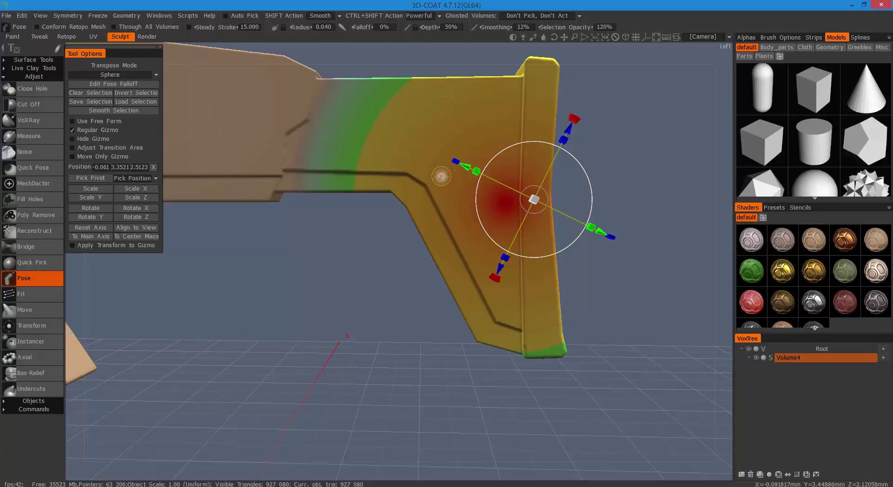
{"action": "left_click", "coordinate": [442, 176]}
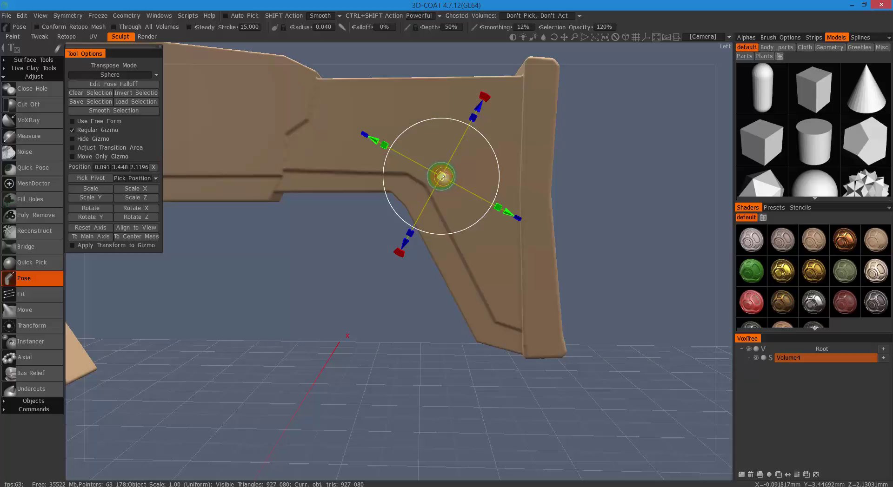
{"action": "left_click_drag", "start_coordinate": [469, 171], "coordinate": [472, 187]}
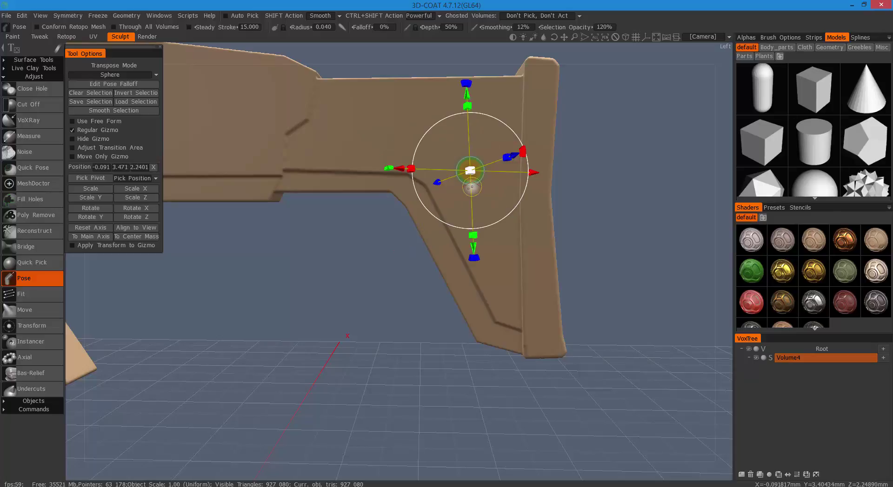
{"action": "left_click_drag", "start_coordinate": [530, 174], "coordinate": [452, 249]}
{"action": "right_click_drag", "start_coordinate": [448, 247], "coordinate": [464, 247]}
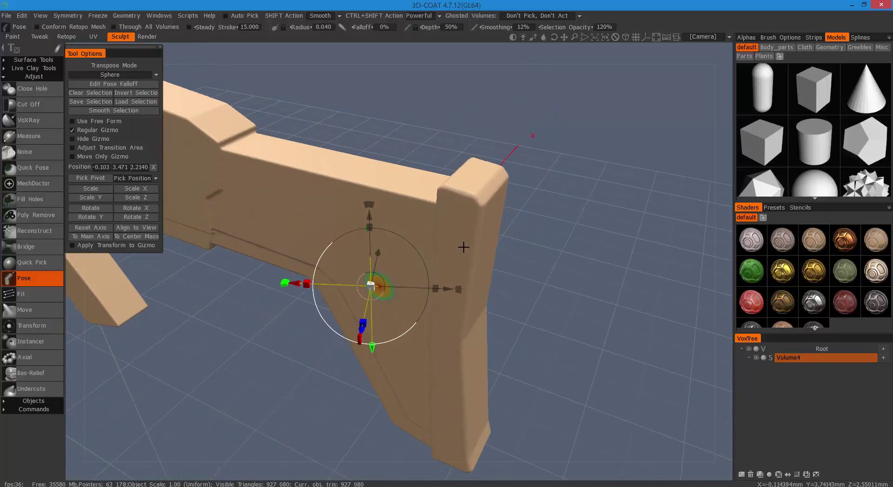
Change the transpose mode to Paint Select.
{"action": "left_click", "coordinate": [124, 74]}
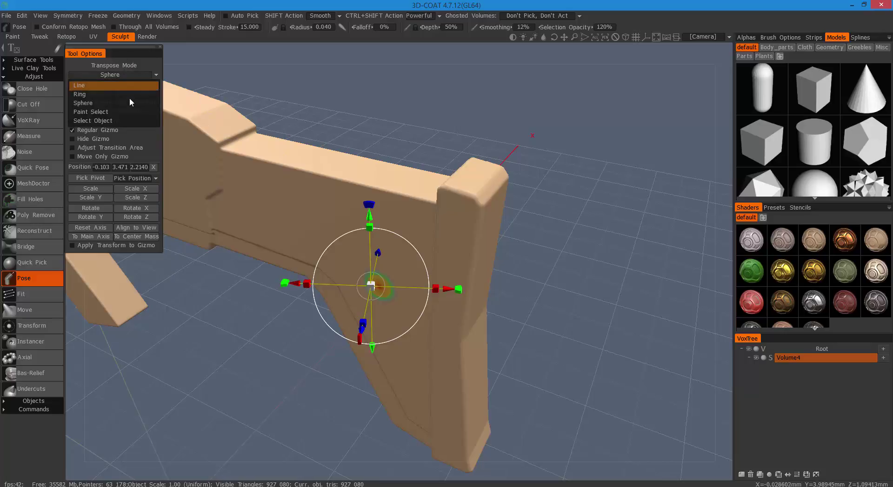
{"action": "left_click", "coordinate": [130, 110]}
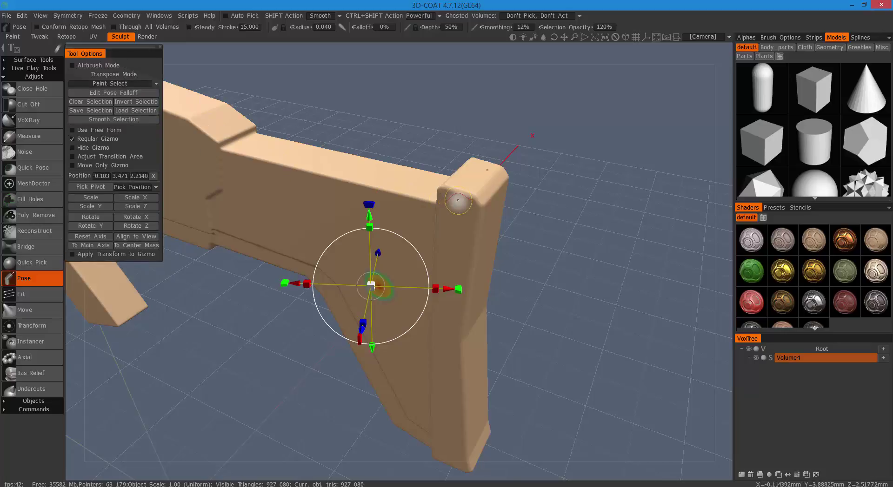
Enlarge the brush to a radius of 0.188 and paint a selection over the butt plate at the rear of the stock.
{"action": "scroll", "coordinate": [458, 204], "scroll_direction": "up", "scroll_amount": 6}
{"action": "mouse_move", "coordinate": [470, 201]}
{"action": "left_mouse_down"}
{"action": "mouse_move", "coordinate": [466, 274]}
{"action": "mouse_move", "coordinate": [495, 196]}
{"action": "mouse_move", "coordinate": [486, 231]}
{"action": "mouse_move", "coordinate": [469, 214]}
{"action": "left_mouse_up"}
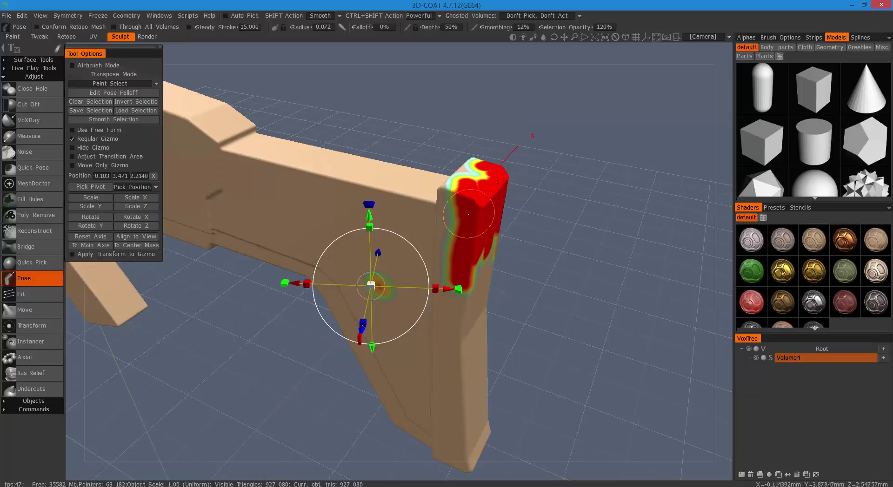
{"action": "mouse_move", "coordinate": [426, 265]}
{"action": "left_mouse_down"}
{"action": "mouse_move", "coordinate": [394, 295]}
{"action": "mouse_move", "coordinate": [382, 291]}
{"action": "mouse_move", "coordinate": [418, 261]}
{"action": "mouse_move", "coordinate": [478, 243]}
{"action": "mouse_move", "coordinate": [484, 279]}
{"action": "mouse_move", "coordinate": [475, 286]}
{"action": "mouse_move", "coordinate": [494, 272]}
{"action": "mouse_move", "coordinate": [516, 161]}
{"action": "mouse_move", "coordinate": [522, 234]}
{"action": "left_mouse_up"}
{"action": "key", "text": "ctrl+z"}
{"action": "left_click", "coordinate": [501, 252]}
{"action": "mouse_move", "coordinate": [521, 190]}
{"action": "left_mouse_down"}
{"action": "mouse_move", "coordinate": [511, 122]}
{"action": "mouse_move", "coordinate": [506, 176]}
{"action": "left_mouse_up"}
{"action": "right_click_drag", "start_coordinate": [506, 176], "coordinate": [539, 175]}
{"action": "mouse_move", "coordinate": [511, 174]}
{"action": "left_mouse_down"}
{"action": "mouse_move", "coordinate": [518, 173]}
{"action": "mouse_move", "coordinate": [514, 119]}
{"action": "mouse_move", "coordinate": [528, 126]}
{"action": "mouse_move", "coordinate": [514, 298]}
{"action": "mouse_move", "coordinate": [530, 438]}
{"action": "left_mouse_up"}
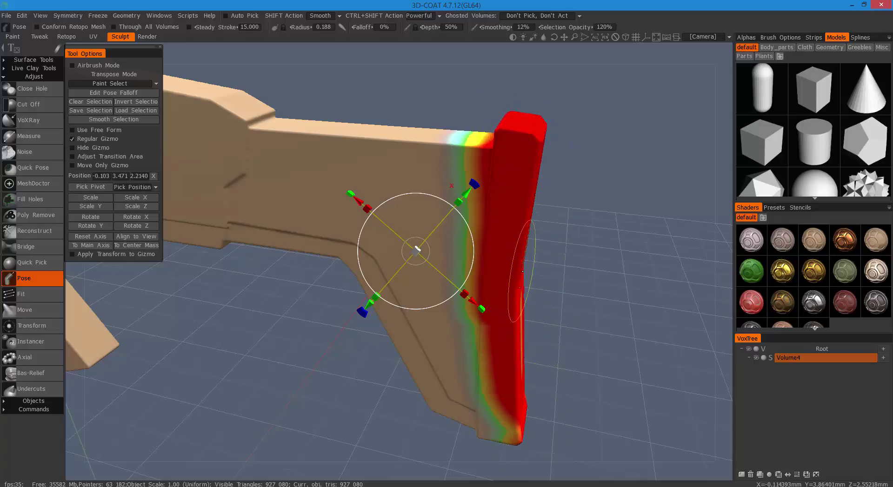
Extend the painted selection over the gaps on the butt plate's back face and across the lower corner of the stock.
{"action": "middle_click_drag", "start_coordinate": [563, 323], "coordinate": [532, 259], "text": "alt"}
{"action": "left_click_drag", "start_coordinate": [532, 260], "coordinate": [465, 265], "text": "alt"}
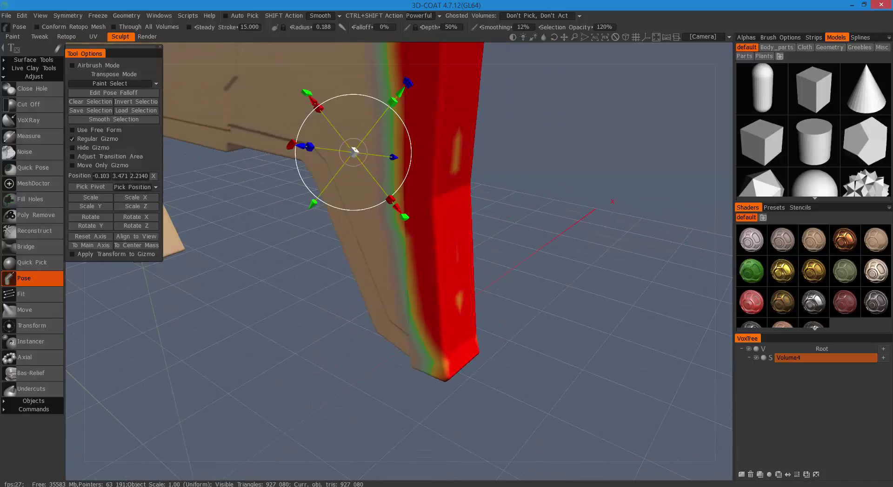
{"action": "left_click_drag", "start_coordinate": [466, 330], "coordinate": [472, 279]}
{"action": "left_click_drag", "start_coordinate": [429, 229], "coordinate": [432, 317]}
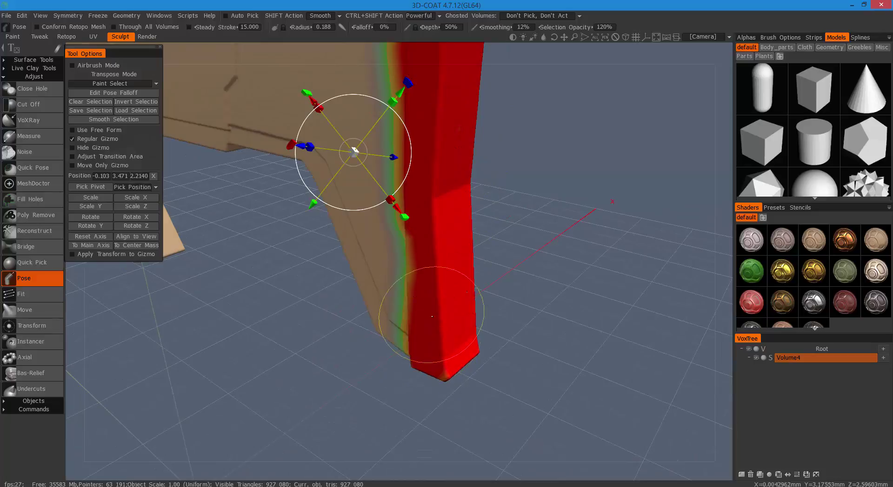
{"action": "mouse_move", "coordinate": [454, 370]}
{"action": "left_mouse_down"}
{"action": "mouse_move", "coordinate": [409, 252]}
{"action": "mouse_move", "coordinate": [416, 349]}
{"action": "left_mouse_up"}
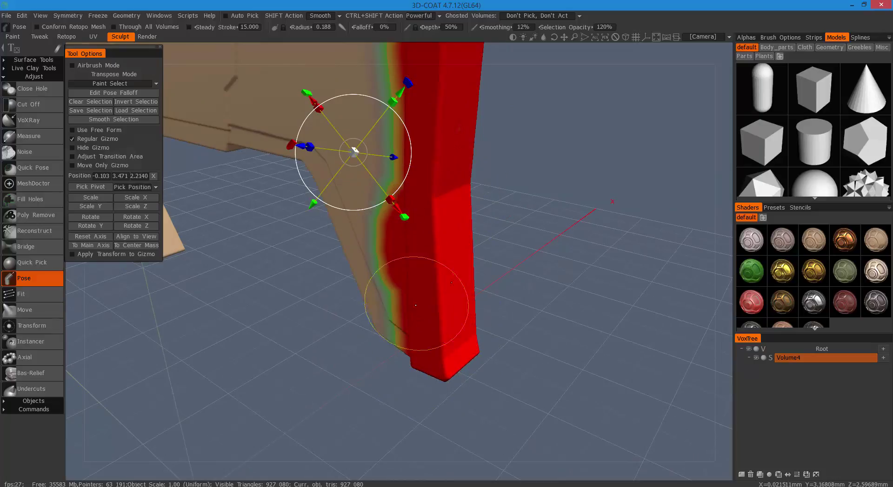
{"action": "mouse_move", "coordinate": [415, 305]}
{"action": "left_mouse_down"}
{"action": "mouse_move", "coordinate": [409, 239]}
{"action": "mouse_move", "coordinate": [405, 299]}
{"action": "mouse_move", "coordinate": [360, 365]}
{"action": "mouse_move", "coordinate": [423, 289]}
{"action": "mouse_move", "coordinate": [449, 342]}
{"action": "mouse_move", "coordinate": [509, 349]}
{"action": "left_mouse_up"}
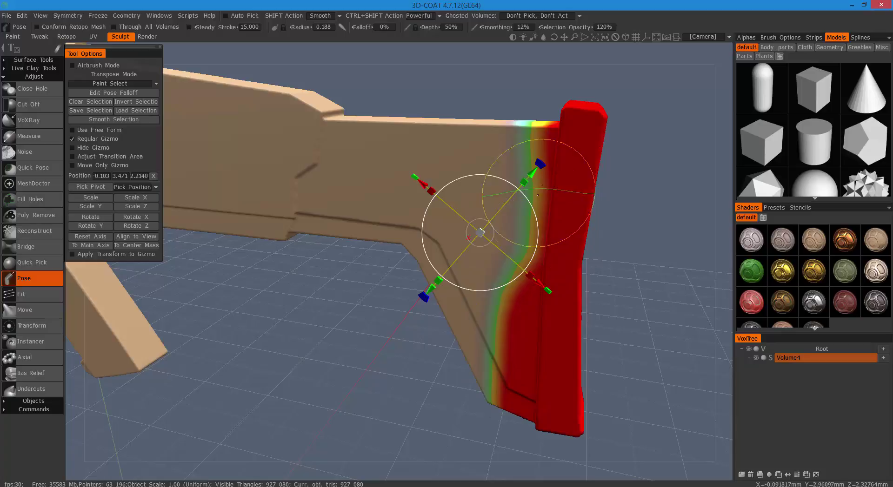
{"action": "left_click_drag", "start_coordinate": [563, 160], "coordinate": [562, 176], "text": "alt"}
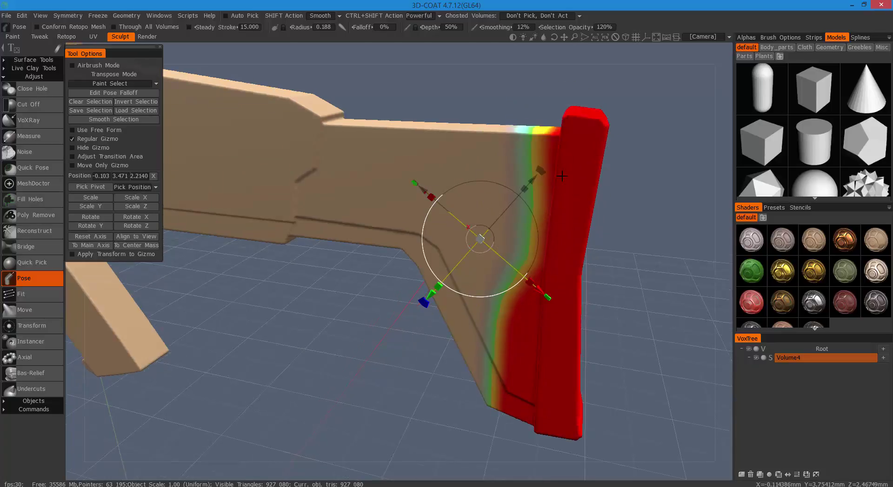
{"action": "middle_click_drag", "start_coordinate": [562, 175], "coordinate": [554, 239]}
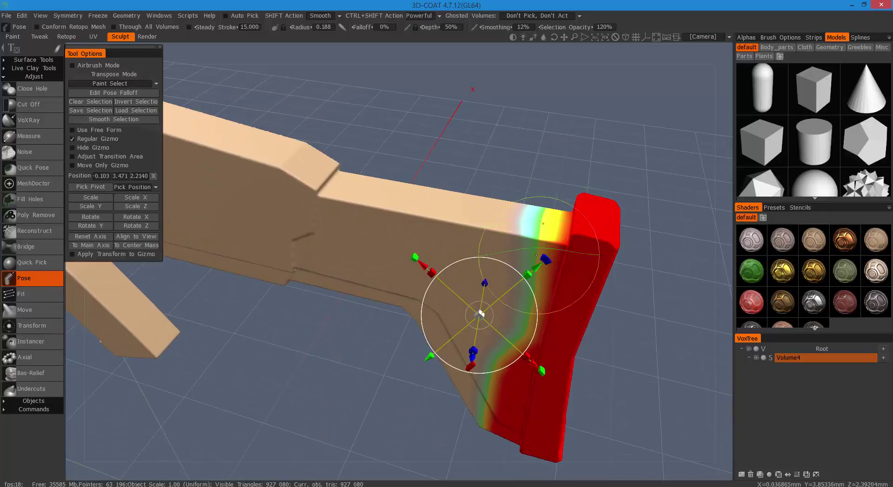
{"action": "mouse_move", "coordinate": [479, 315]}
{"action": "middle_mouse_down"}
{"action": "mouse_move", "coordinate": [485, 325]}
{"action": "mouse_move", "coordinate": [314, 312]}
{"action": "mouse_move", "coordinate": [294, 290]}
{"action": "mouse_move", "coordinate": [355, 257]}
{"action": "mouse_move", "coordinate": [497, 289]}
{"action": "middle_mouse_up"}
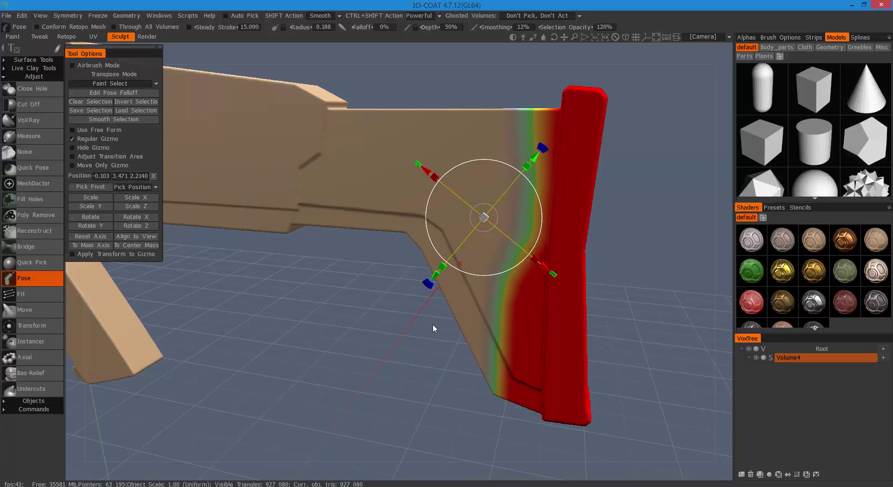
Try moving the selected butt end straight rearward to lengthen the stock, and undo the move.
{"action": "key", "text": "KP_4"}
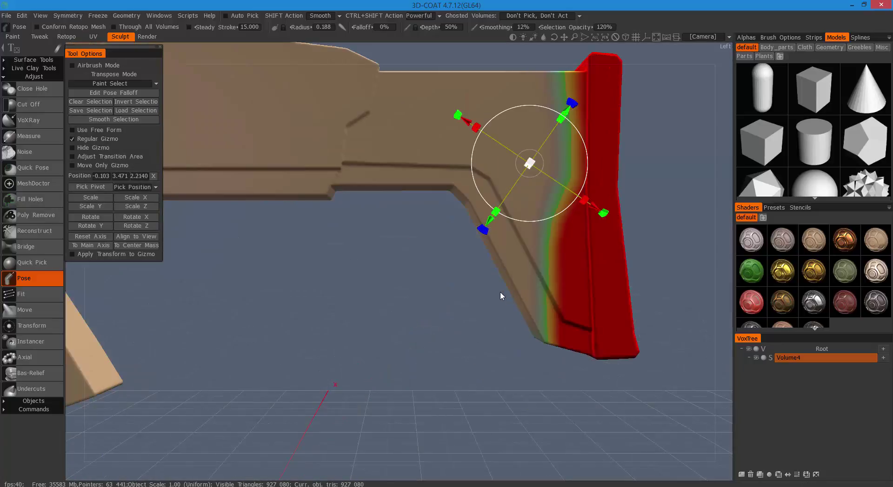
{"action": "scroll", "coordinate": [497, 293], "scroll_direction": "down", "scroll_amount": 5}
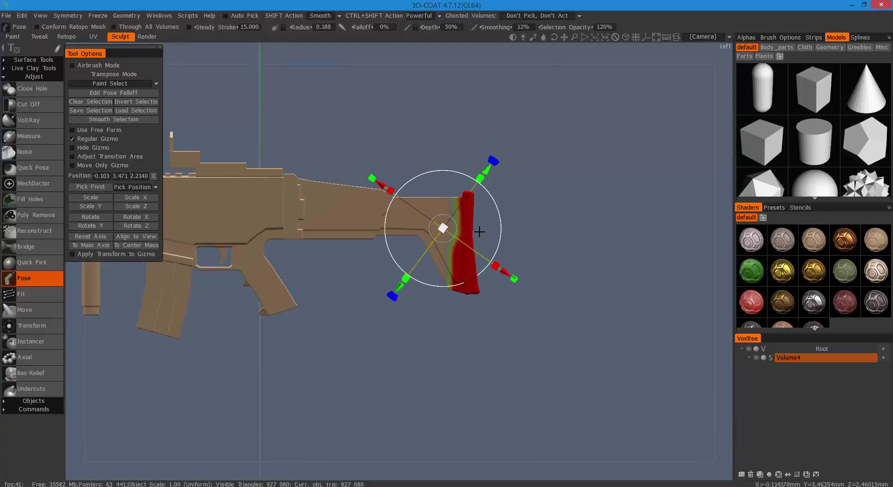
{"action": "scroll", "coordinate": [479, 231], "scroll_direction": "up", "scroll_amount": 5}
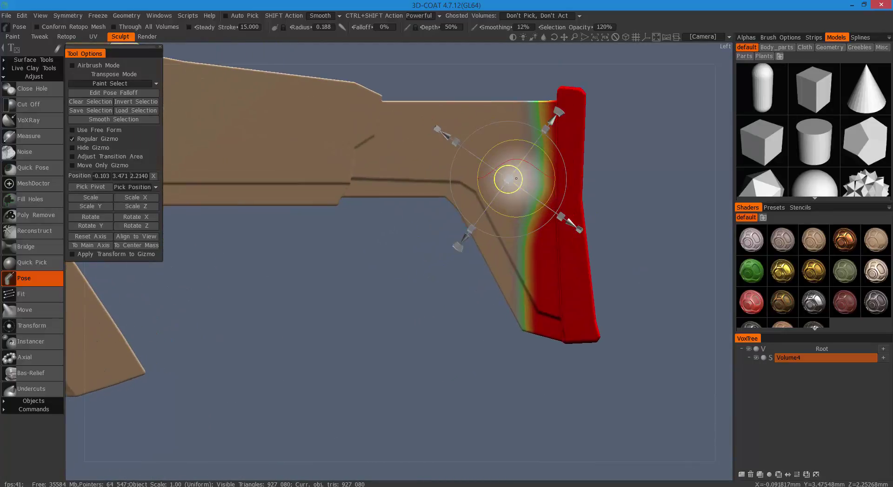
{"action": "left_click_drag", "start_coordinate": [516, 178], "coordinate": [605, 183]}
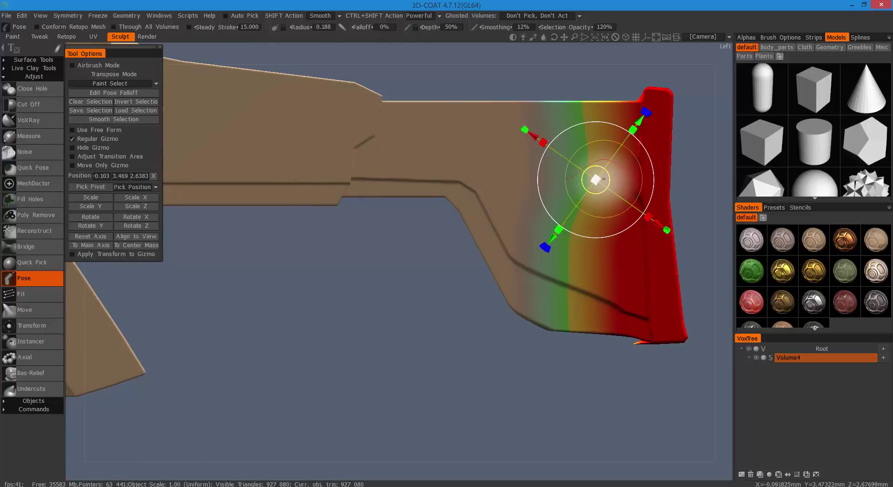
{"action": "key", "text": "ctrl+z"}
{"action": "middle_click_drag", "start_coordinate": [595, 303], "coordinate": [603, 253]}
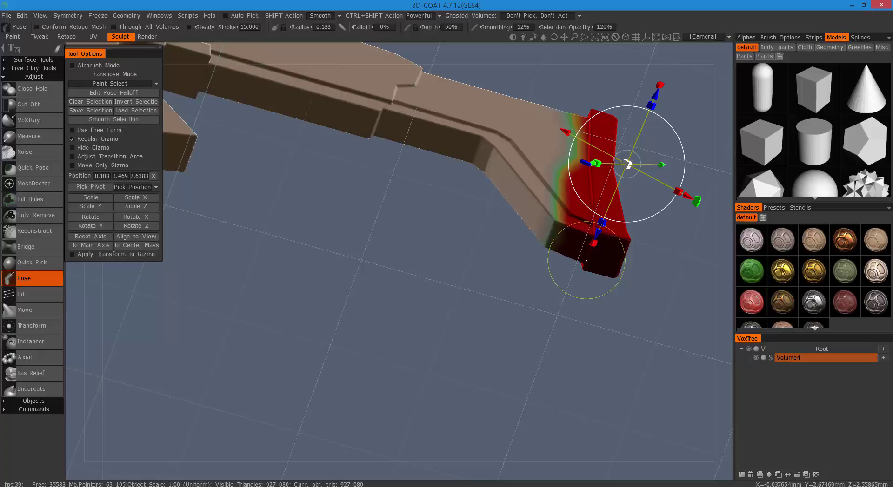
{"action": "left_click_drag", "start_coordinate": [577, 247], "coordinate": [549, 311], "text": "alt"}
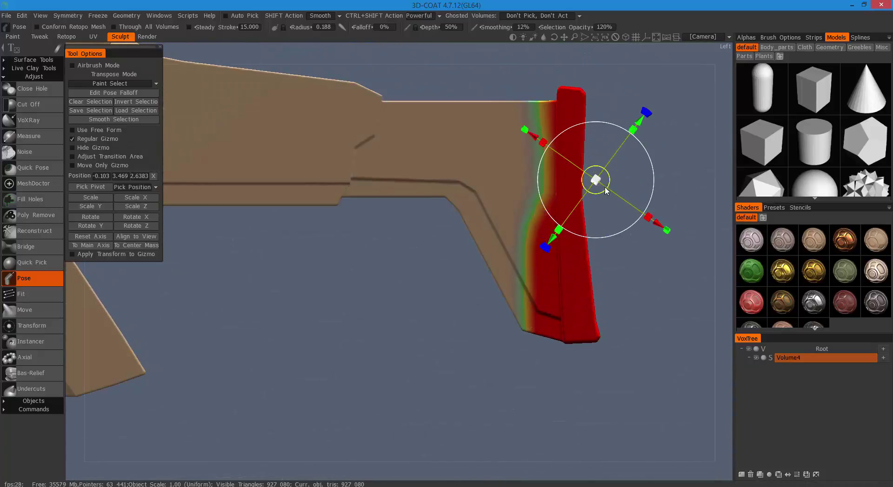
Try stretching the selected butt end rearward and also well downward, undoing the moves.
{"action": "left_click_drag", "start_coordinate": [608, 183], "coordinate": [667, 182]}
{"action": "scroll", "coordinate": [507, 235], "scroll_direction": "down", "scroll_amount": 3}
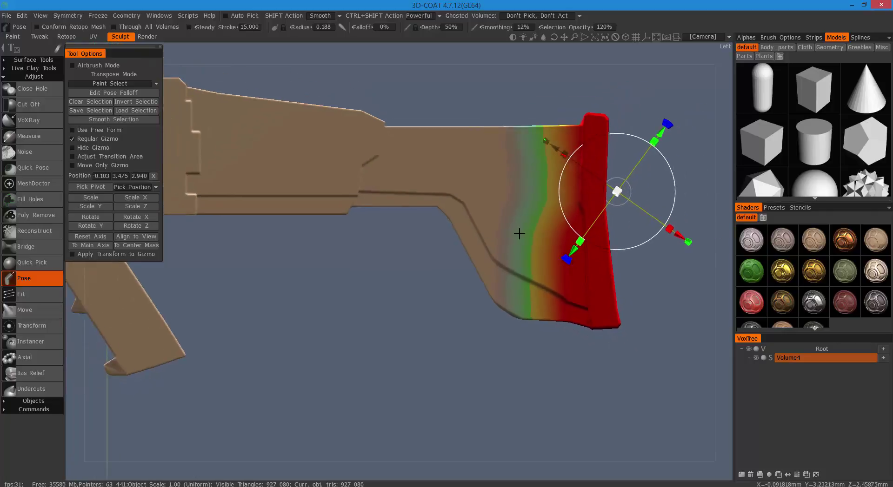
{"action": "mouse_move", "coordinate": [491, 237]}
{"action": "left_mouse_down", "text": "alt"}
{"action": "mouse_move", "coordinate": [393, 274]}
{"action": "mouse_move", "coordinate": [393, 241]}
{"action": "left_mouse_up", "text": "alt"}
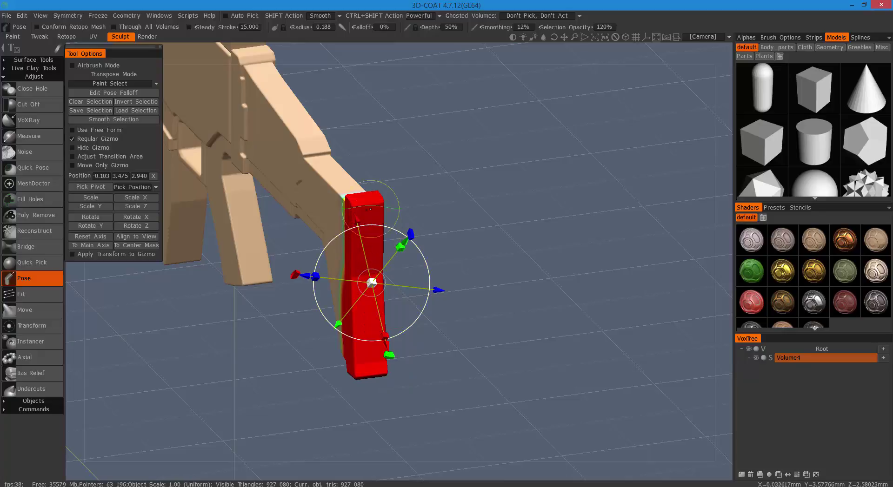
{"action": "left_click_drag", "start_coordinate": [374, 284], "coordinate": [365, 372]}
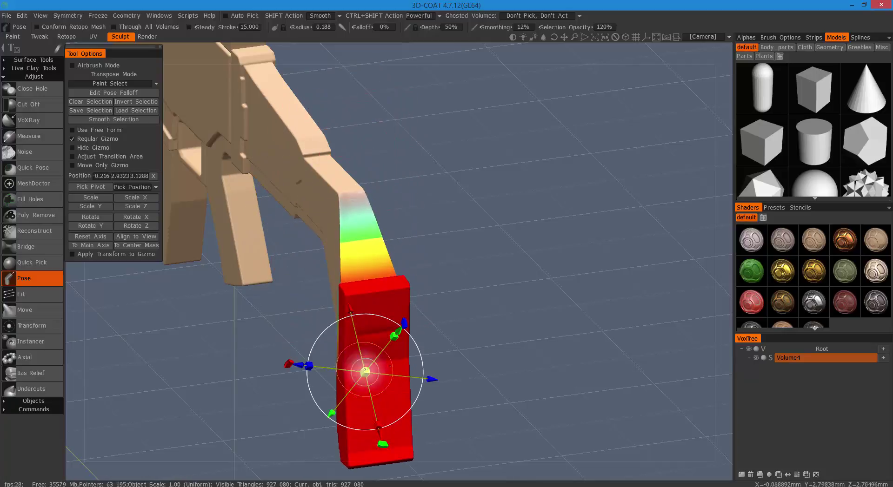
{"action": "key", "text": "KP_4"}
{"action": "left_click_drag", "start_coordinate": [427, 316], "coordinate": [412, 292]}
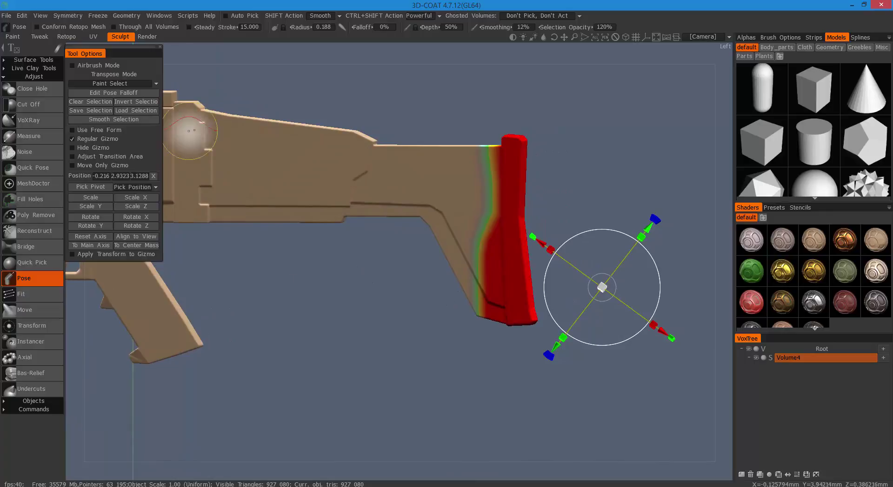
Clear the painted selection from the butt end.
{"action": "left_click", "coordinate": [104, 112]}
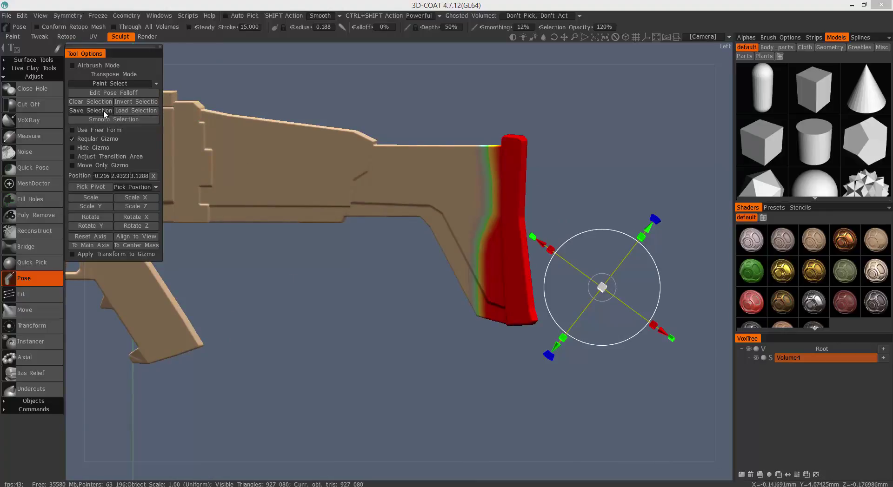
{"action": "left_click", "coordinate": [742, 302]}
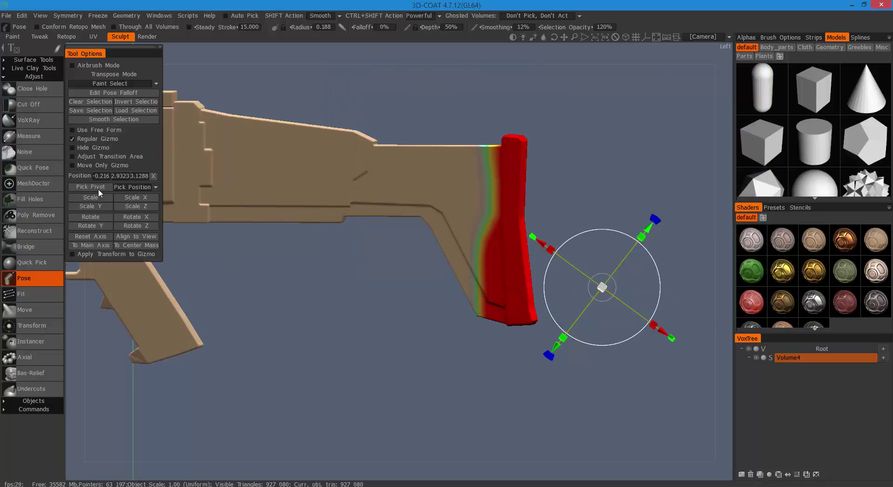
{"action": "left_click", "coordinate": [96, 103]}
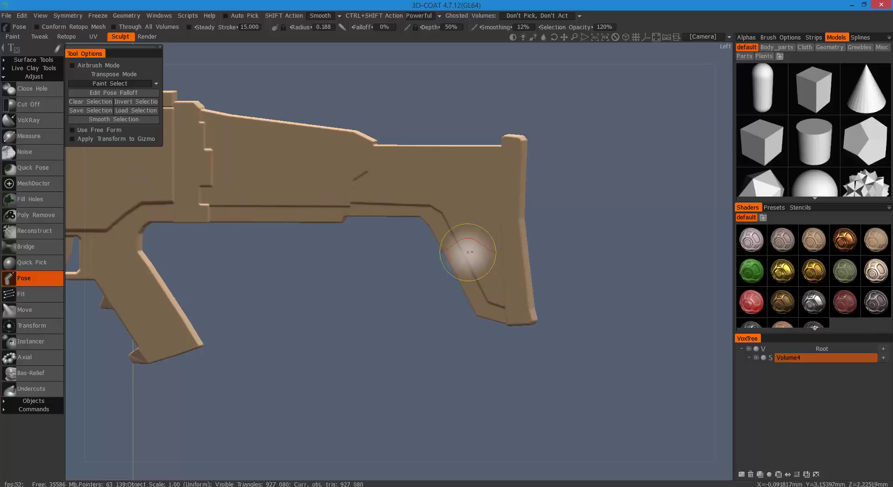
Paint trial selection spots on the side and lower corner of the rear stock, and clear them.
{"action": "left_click", "coordinate": [495, 196]}
{"action": "mouse_move", "coordinate": [488, 293]}
{"action": "left_mouse_down"}
{"action": "mouse_move", "coordinate": [526, 299]}
{"action": "mouse_move", "coordinate": [513, 316]}
{"action": "mouse_move", "coordinate": [530, 278]}
{"action": "left_mouse_up"}
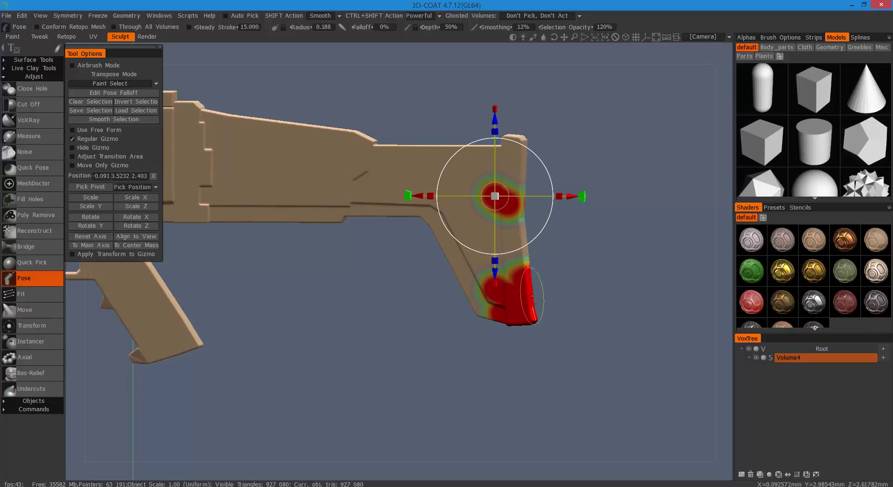
{"action": "left_click", "coordinate": [97, 84]}
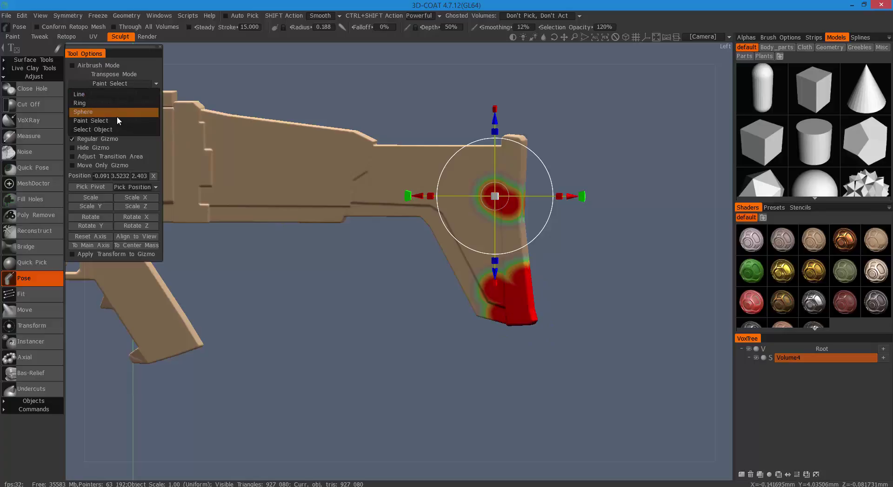
{"action": "left_click", "coordinate": [82, 78]}
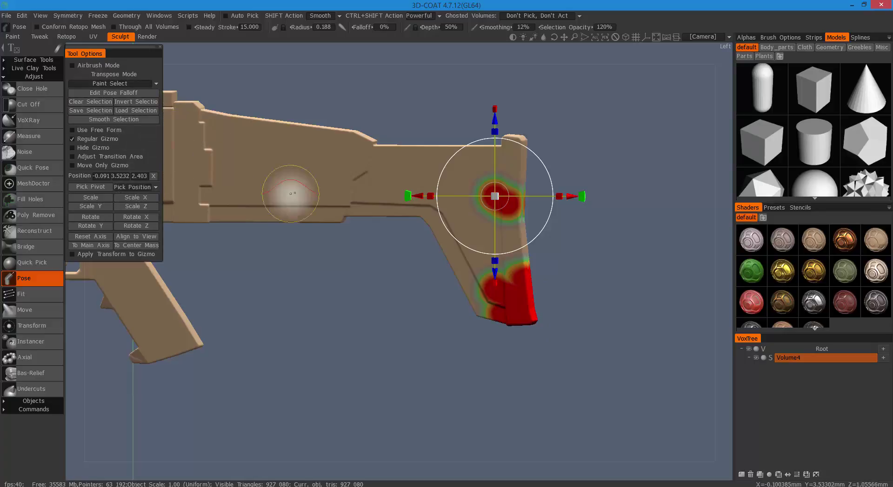
{"action": "left_click", "coordinate": [91, 102]}
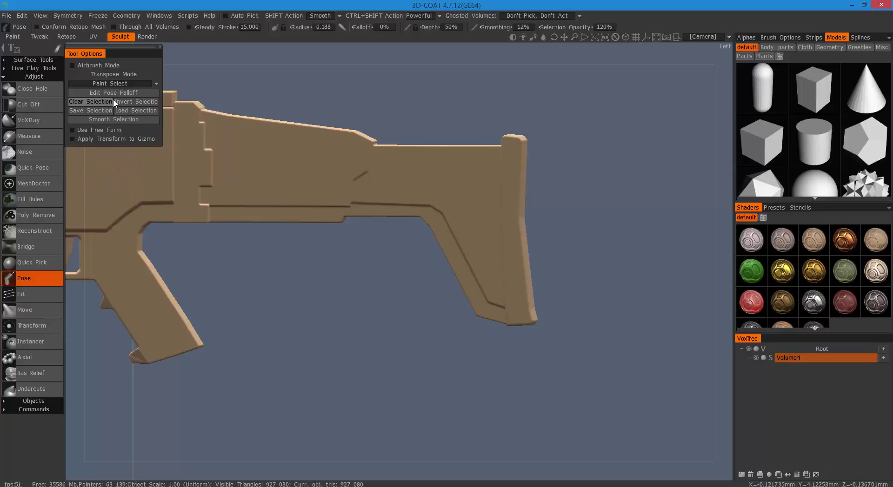
Change the transpose mode to Select Object and select the entire rifle.
{"action": "left_click", "coordinate": [123, 84]}
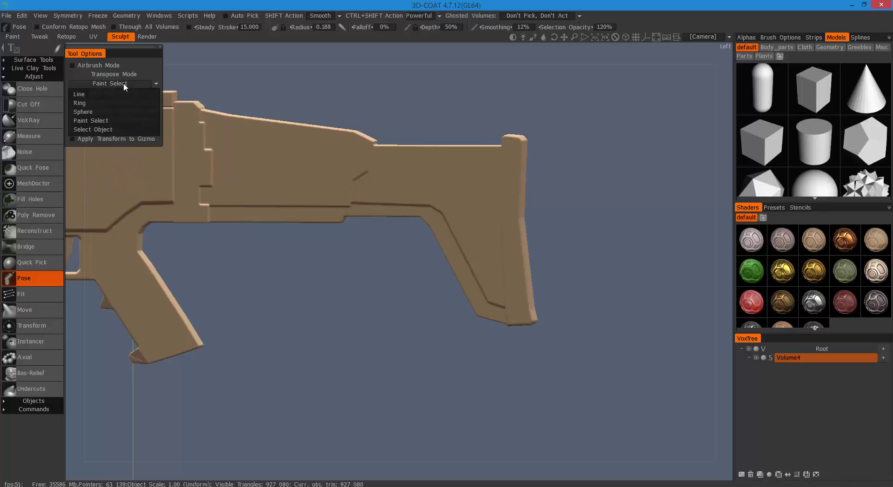
{"action": "left_click", "coordinate": [110, 130]}
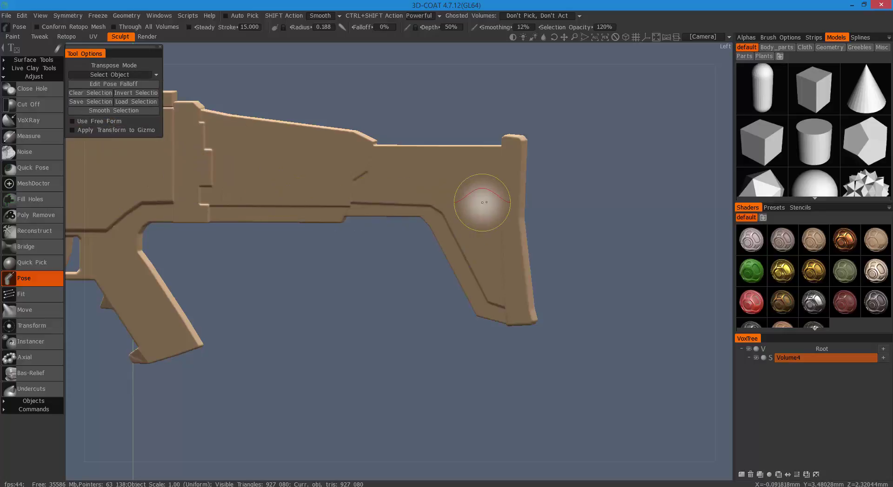
{"action": "left_click", "coordinate": [484, 203]}
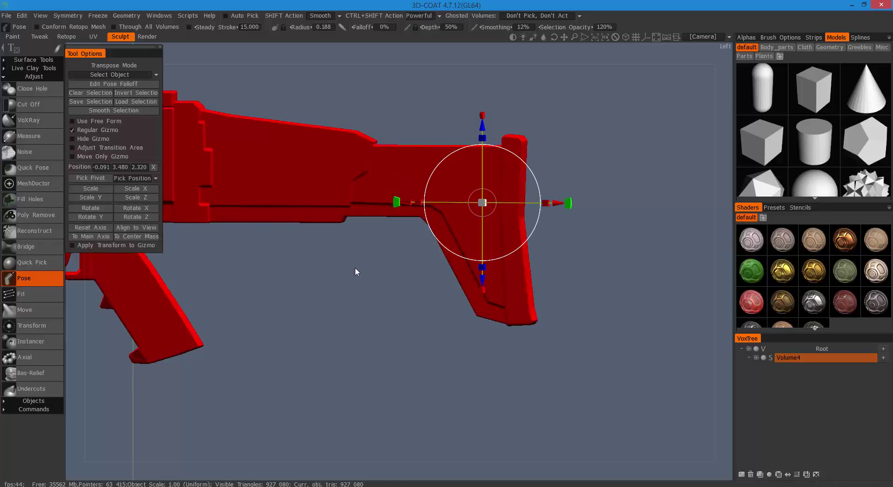
{"action": "left_click_drag", "start_coordinate": [356, 267], "coordinate": [187, 264]}
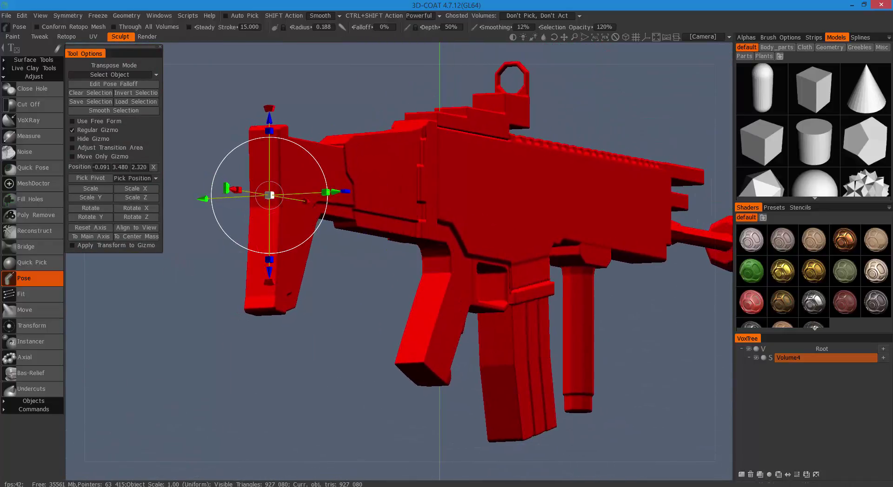
{"action": "mouse_move", "coordinate": [353, 325]}
{"action": "left_mouse_down"}
{"action": "mouse_move", "coordinate": [443, 343]}
{"action": "mouse_move", "coordinate": [418, 323]}
{"action": "left_mouse_up"}
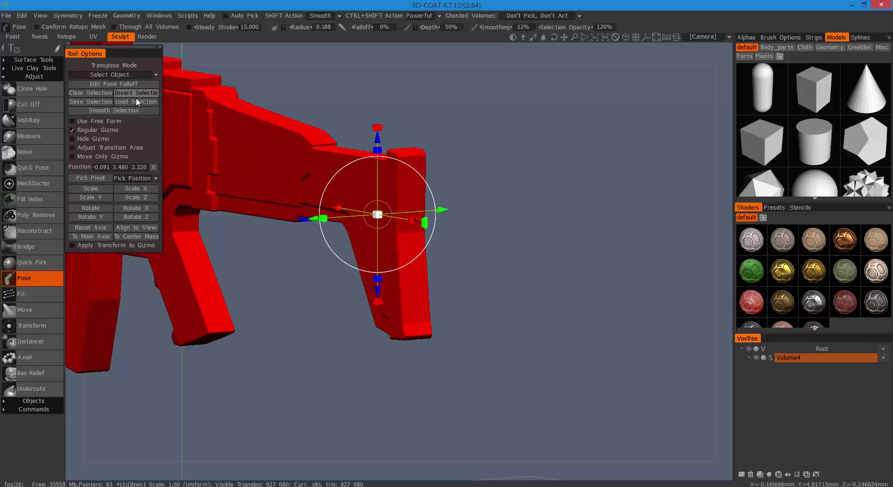
Clear the whole-rifle selection and set the transpose mode to Line.
{"action": "left_click", "coordinate": [93, 93]}
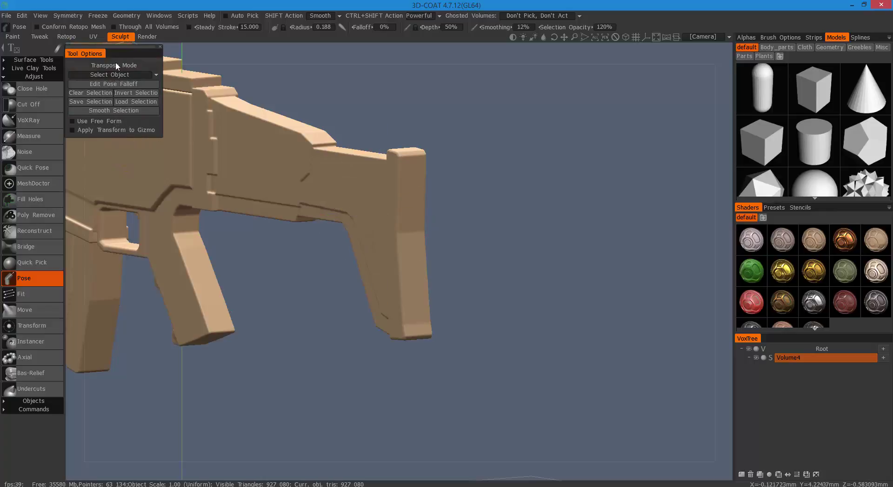
{"action": "left_click", "coordinate": [115, 75]}
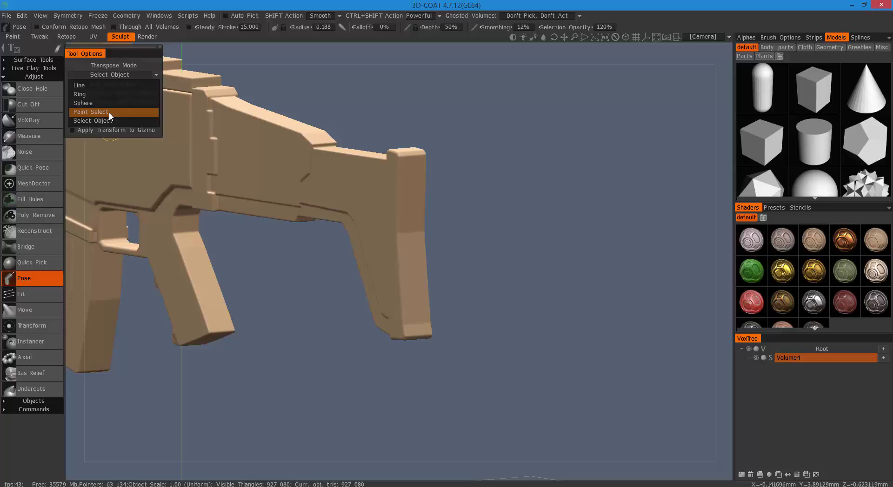
{"action": "left_click", "coordinate": [95, 86]}
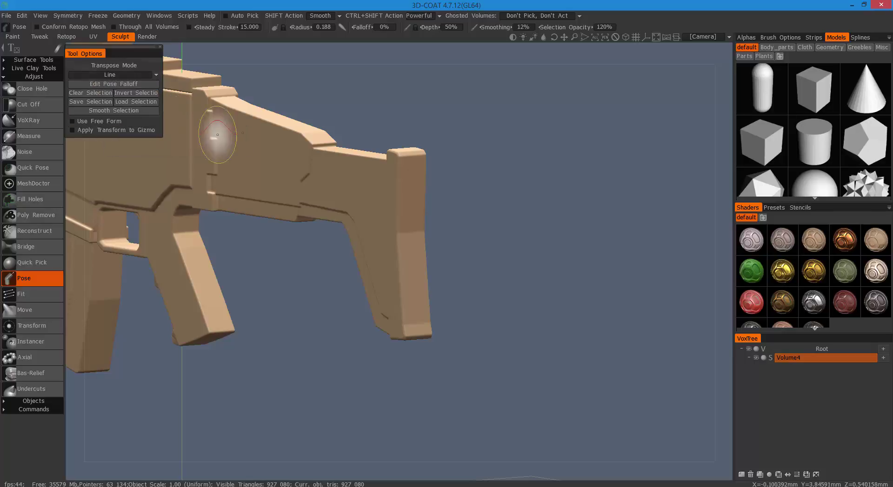
{"action": "key", "text": "KP_4"}
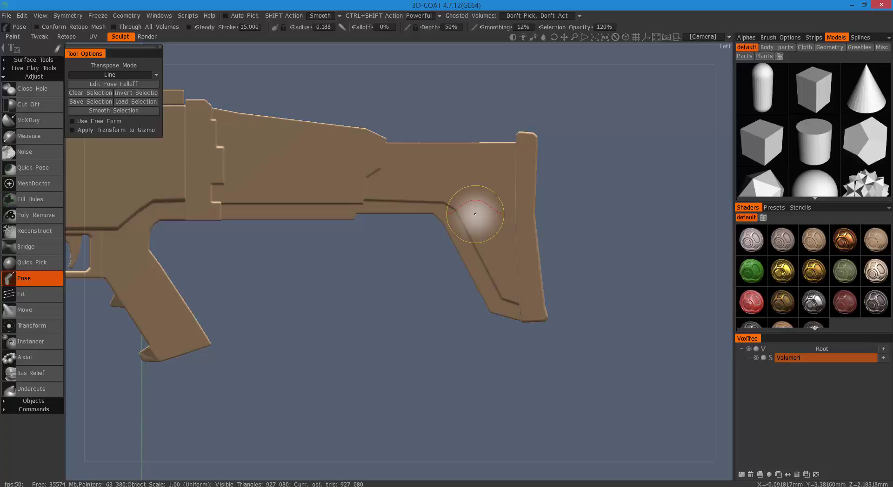
Select the rear part of the stock with trial selection lines and stretch it backward along the rifle's length.
{"action": "left_click_drag", "start_coordinate": [476, 214], "coordinate": [528, 215]}
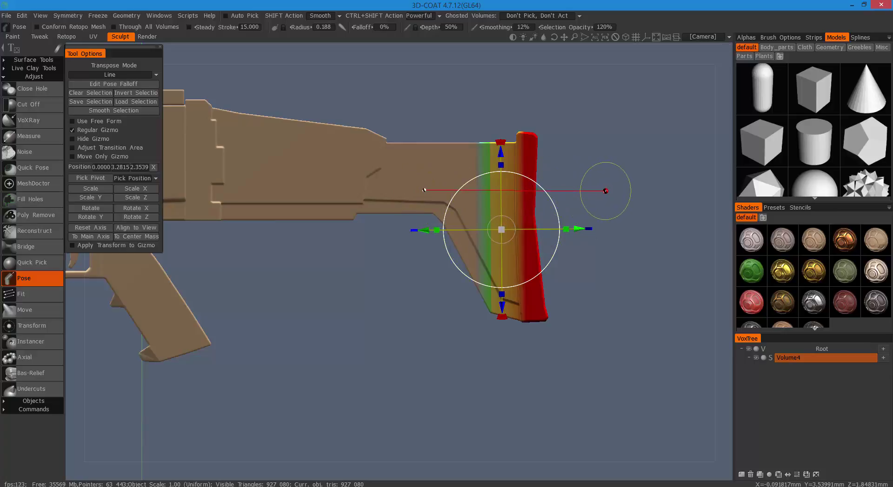
{"action": "left_click_drag", "start_coordinate": [606, 190], "coordinate": [605, 190]}
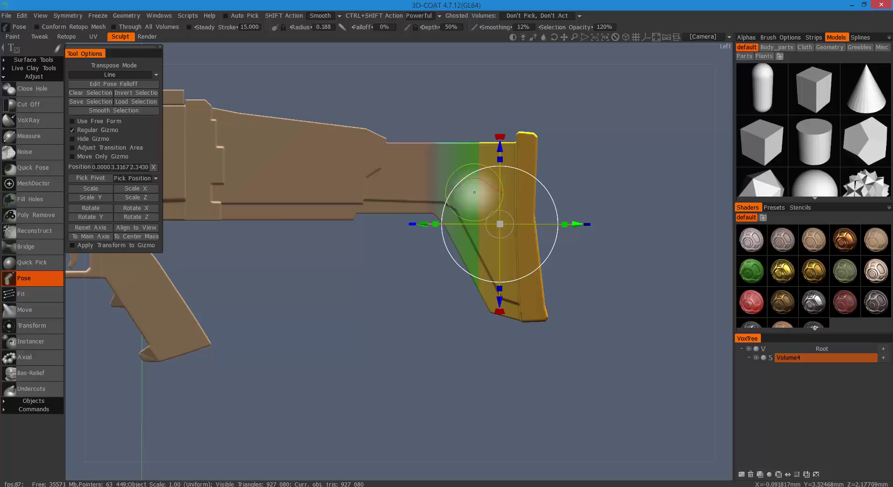
{"action": "left_click_drag", "start_coordinate": [433, 183], "coordinate": [464, 182]}
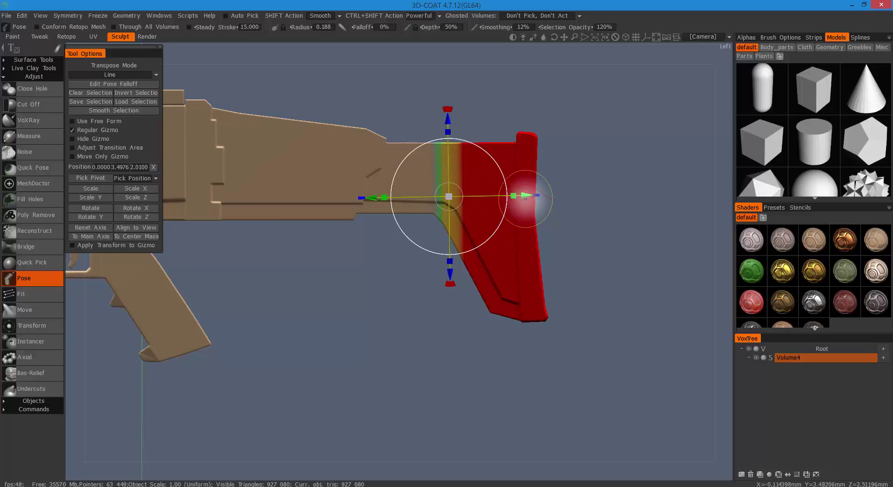
{"action": "left_click_drag", "start_coordinate": [513, 196], "coordinate": [543, 197]}
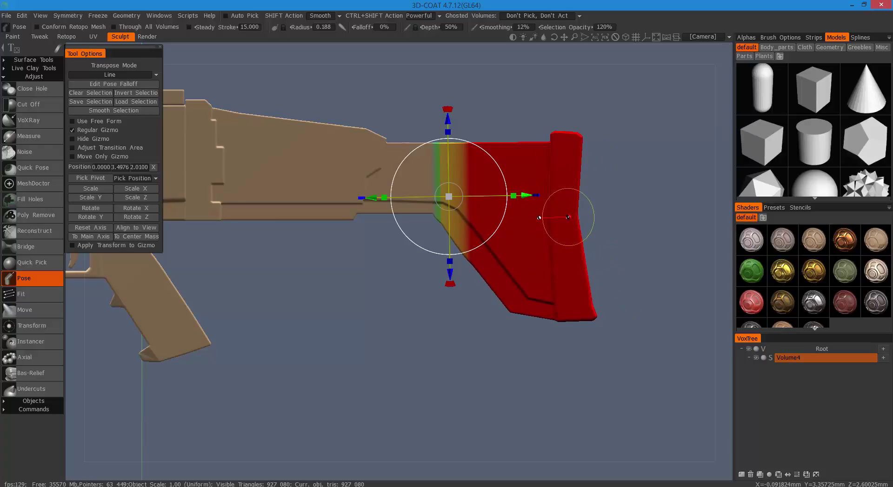
{"action": "key", "text": "ctrl+z"}
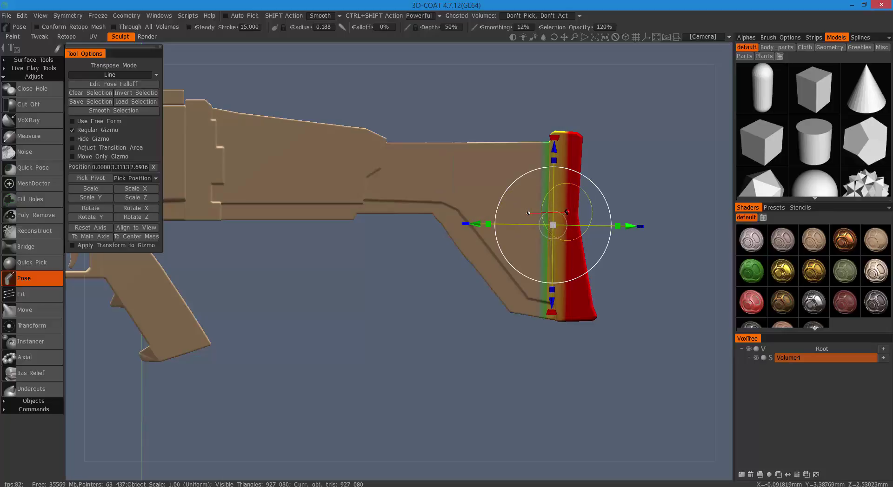
Select the butt end with a short lengthwise selection line and compress it along the rifle's length.
{"action": "left_click_drag", "start_coordinate": [524, 214], "coordinate": [538, 214]}
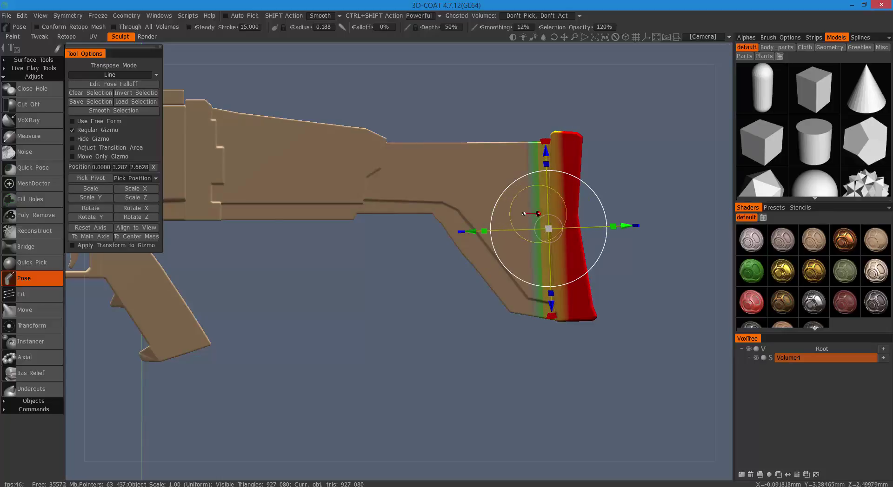
{"action": "left_click", "coordinate": [529, 212]}
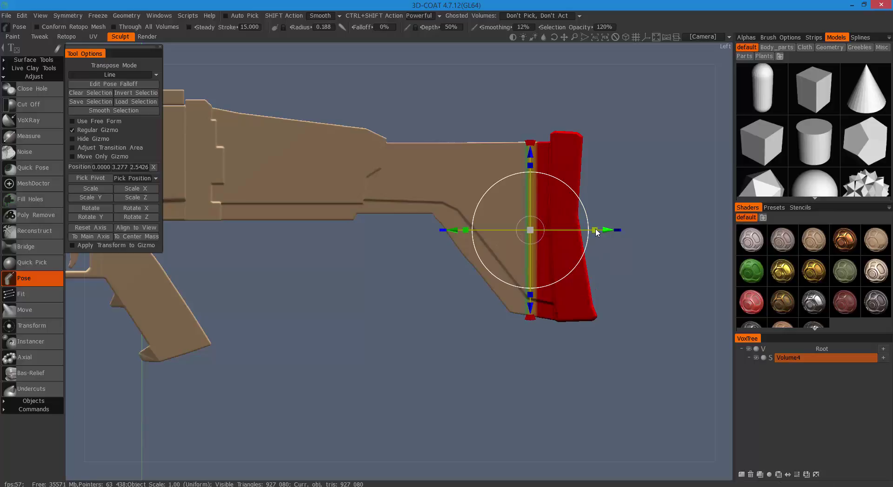
{"action": "left_click_drag", "start_coordinate": [595, 231], "coordinate": [573, 224]}
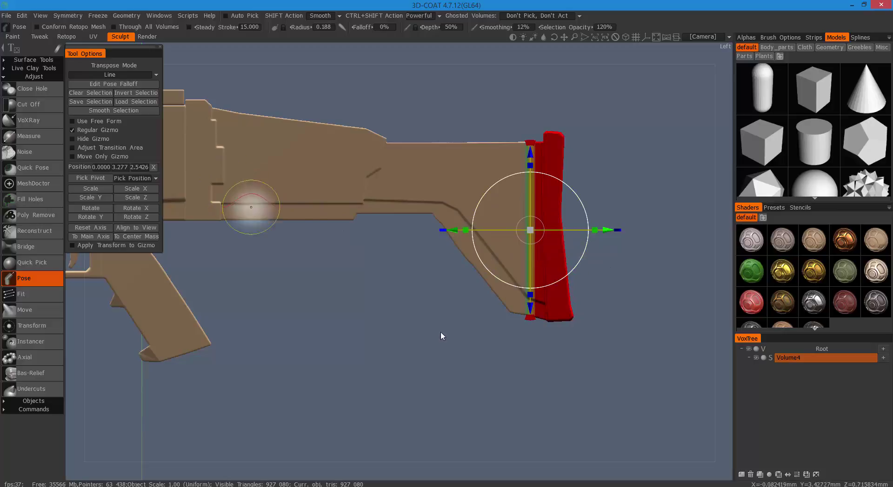
Try a brush touch on the lower butt end with a radius of 0.101 and depth of 24%, and undo it.
{"action": "left_click_drag", "start_coordinate": [420, 312], "coordinate": [386, 307]}
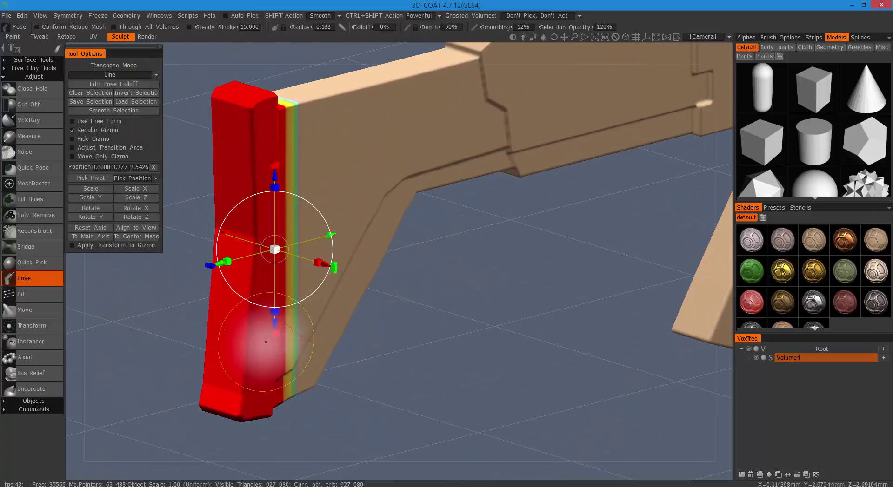
{"action": "mouse_move", "coordinate": [233, 350]}
{"action": "right_mouse_down"}
{"action": "mouse_move", "coordinate": [214, 348]}
{"action": "mouse_move", "coordinate": [209, 360]}
{"action": "right_mouse_up"}
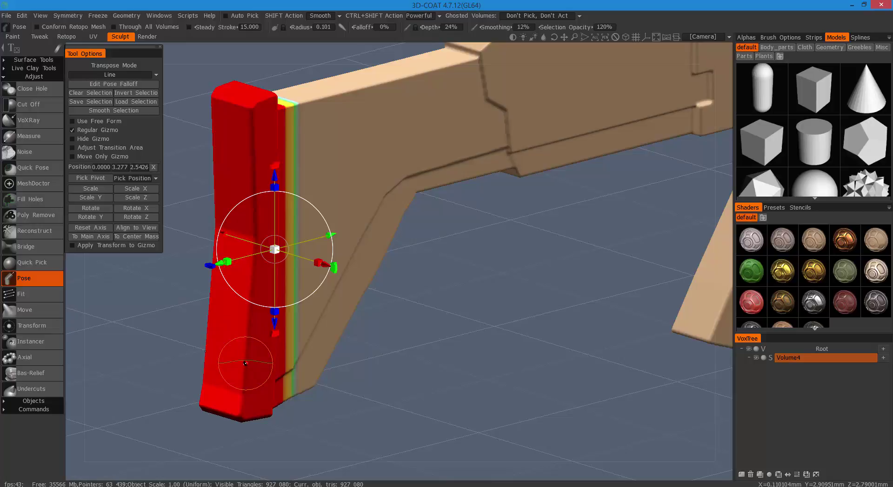
{"action": "left_click", "coordinate": [245, 363]}
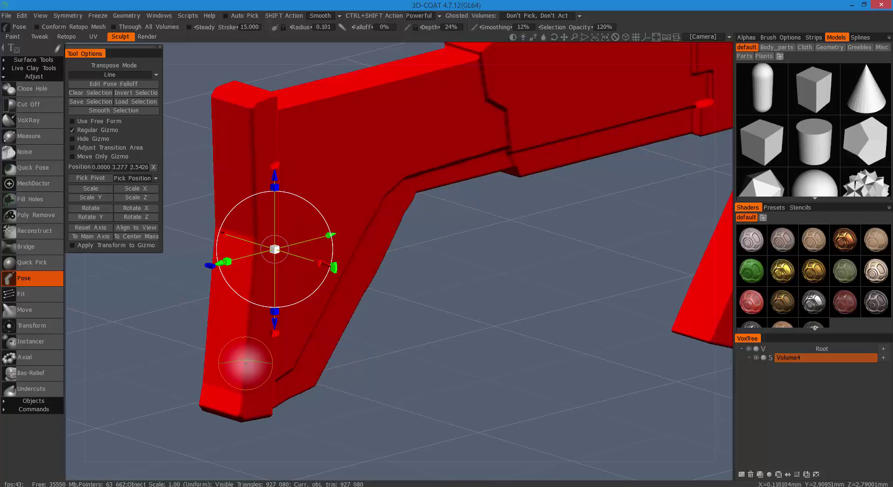
{"action": "key", "text": "ctrl+z"}
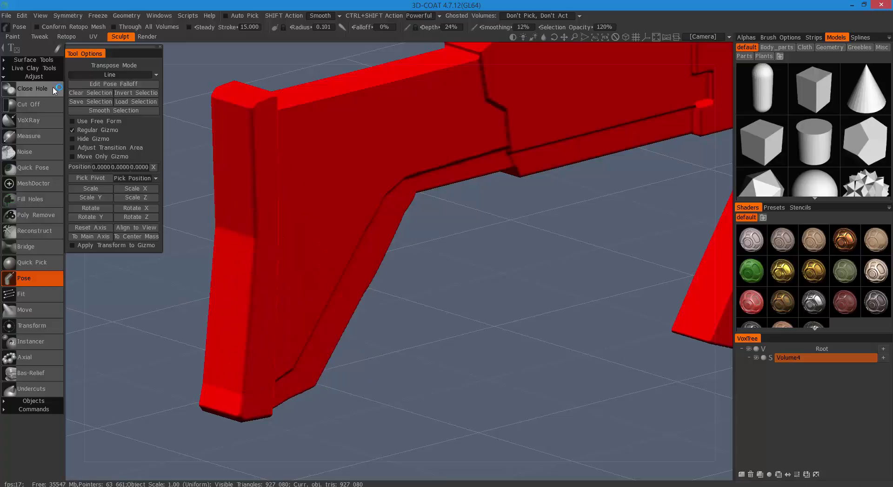
Try smoothing the butt end's vertical edge using the Smooth tool with the first round alpha, radius 0.037 and depth 22%.
{"action": "left_click", "coordinate": [38, 60]}
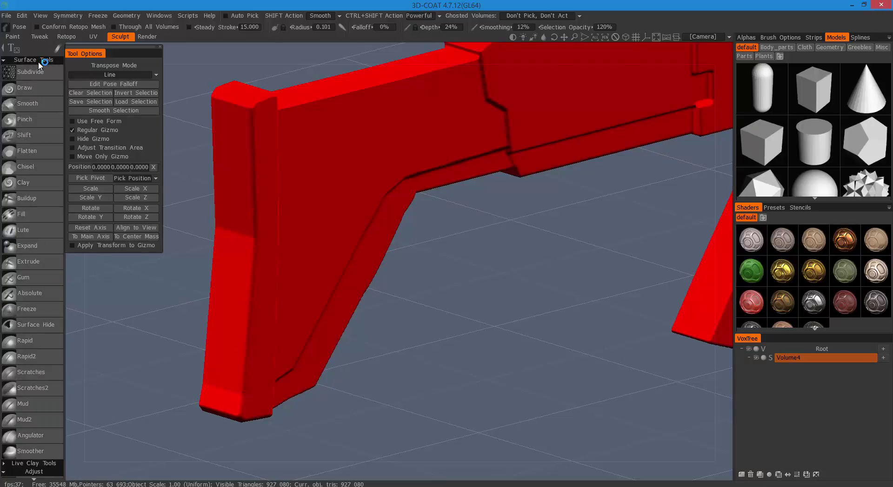
{"action": "left_click", "coordinate": [40, 103]}
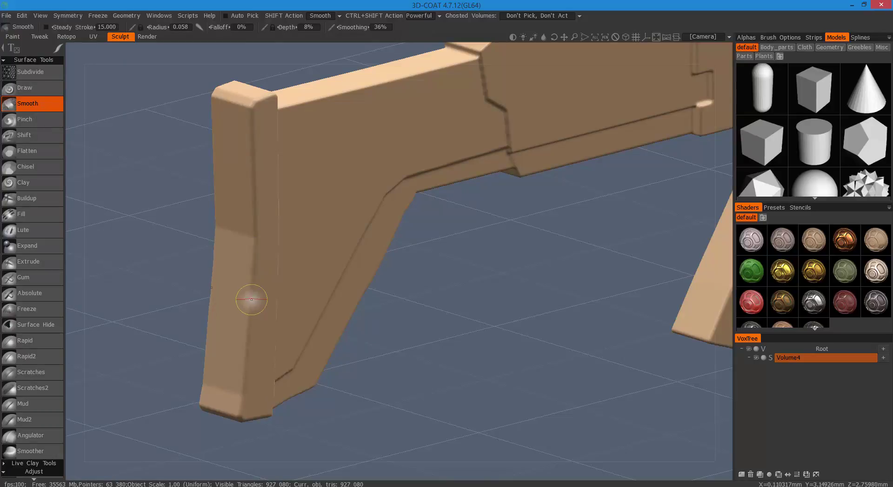
{"action": "left_click", "coordinate": [763, 38]}
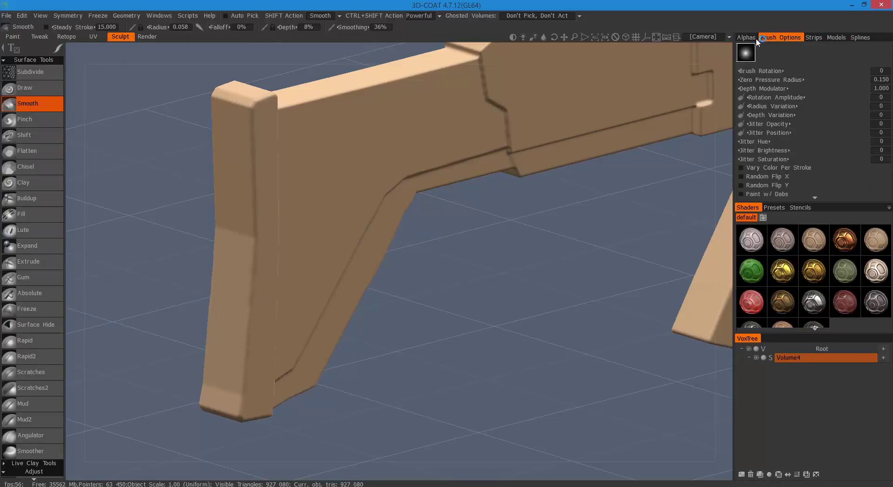
{"action": "left_click", "coordinate": [750, 38]}
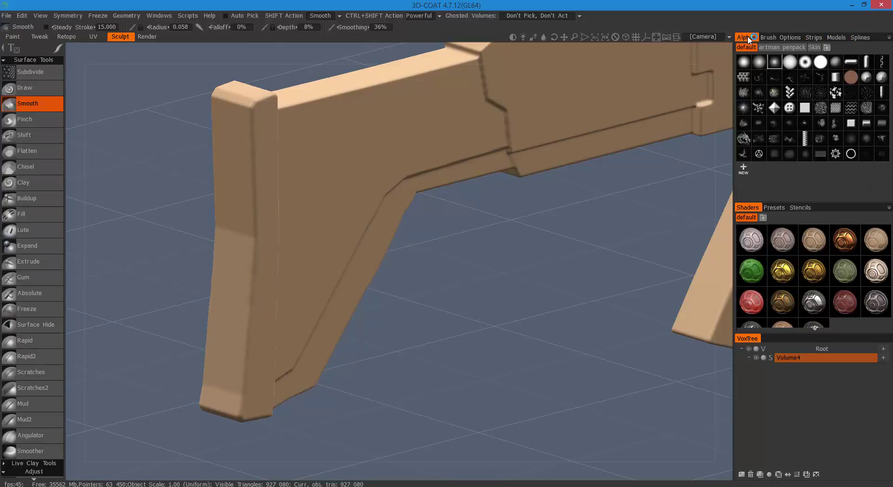
{"action": "left_click", "coordinate": [759, 62]}
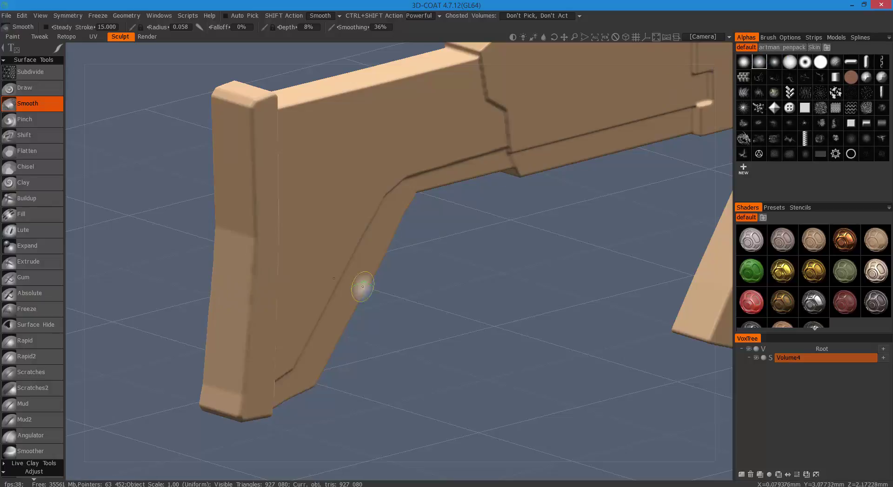
{"action": "left_click", "coordinate": [790, 62]}
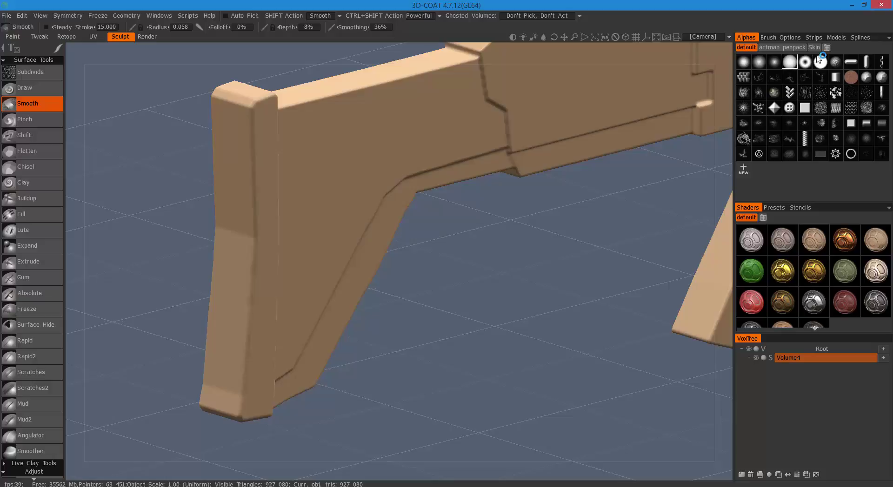
{"action": "left_click", "coordinate": [774, 62]}
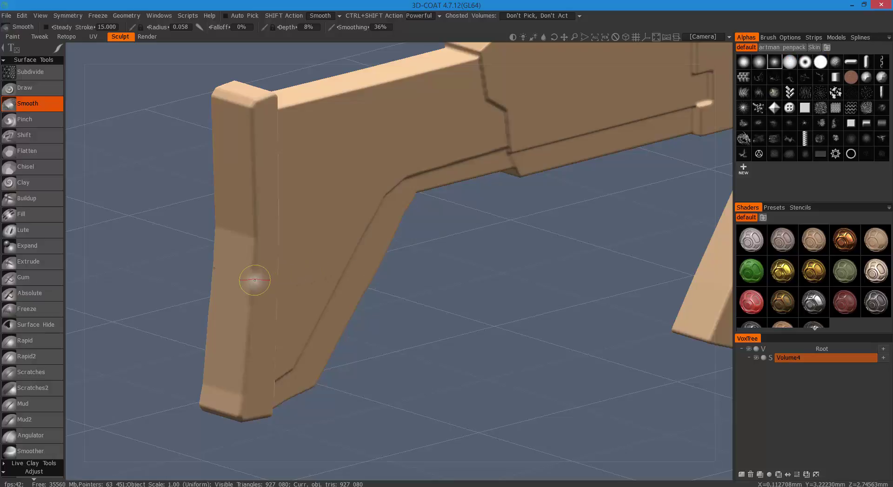
{"action": "right_click_drag", "start_coordinate": [255, 281], "coordinate": [244, 280]}
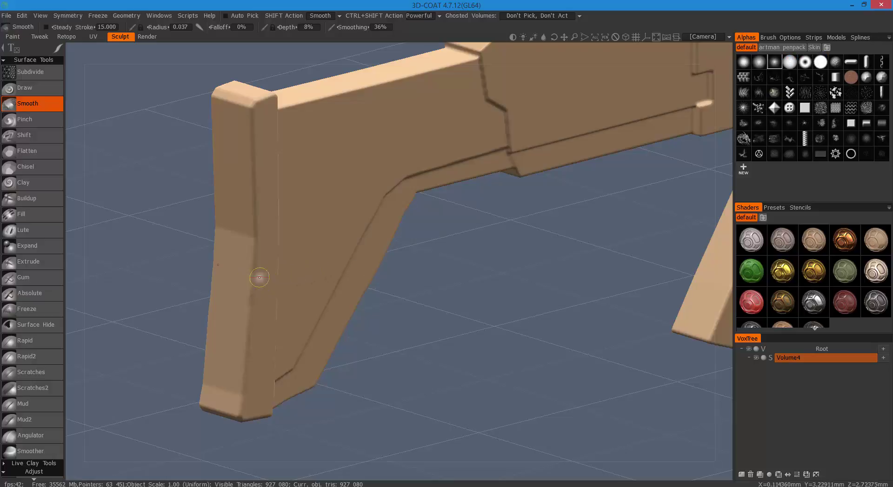
{"action": "left_click", "coordinate": [744, 62]}
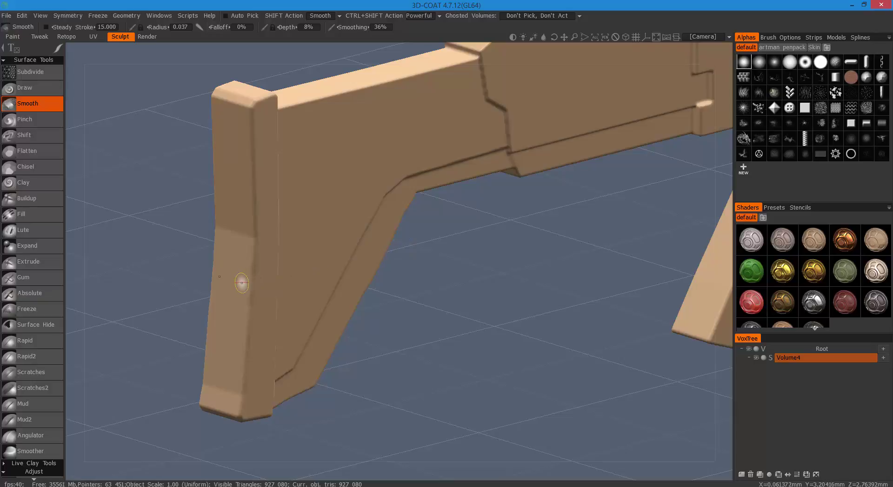
{"action": "right_click_drag", "start_coordinate": [242, 284], "coordinate": [255, 281]}
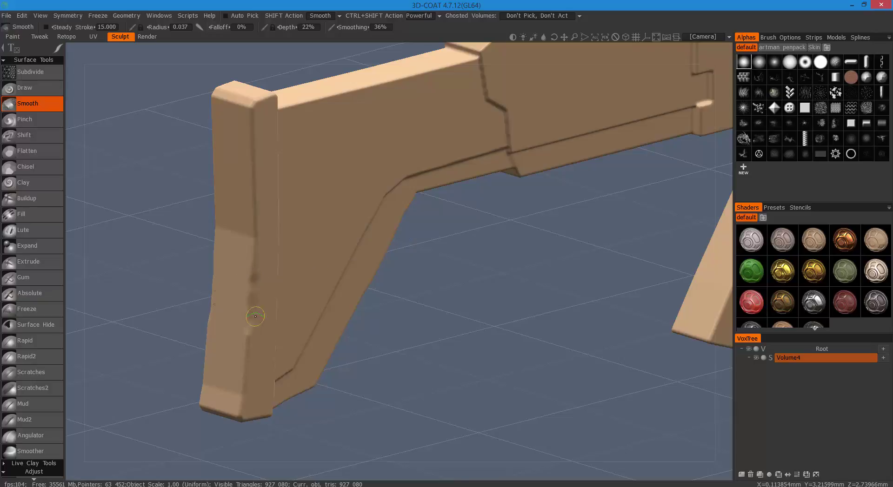
{"action": "mouse_move", "coordinate": [255, 317]}
{"action": "left_mouse_down"}
{"action": "mouse_move", "coordinate": [251, 295]}
{"action": "mouse_move", "coordinate": [279, 284]}
{"action": "left_mouse_up"}
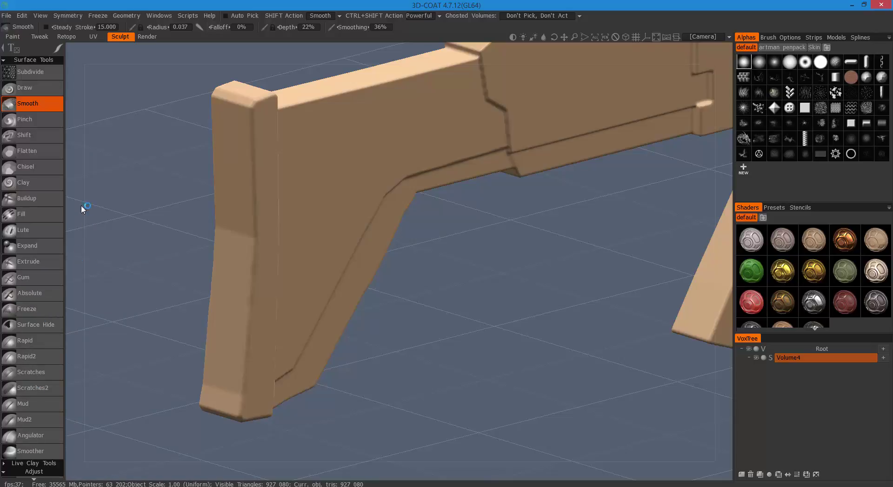
Try the Pinch tool with a radius of 0.034 along the butt end's vertical edge, and undo the stroke.
{"action": "left_click", "coordinate": [46, 123]}
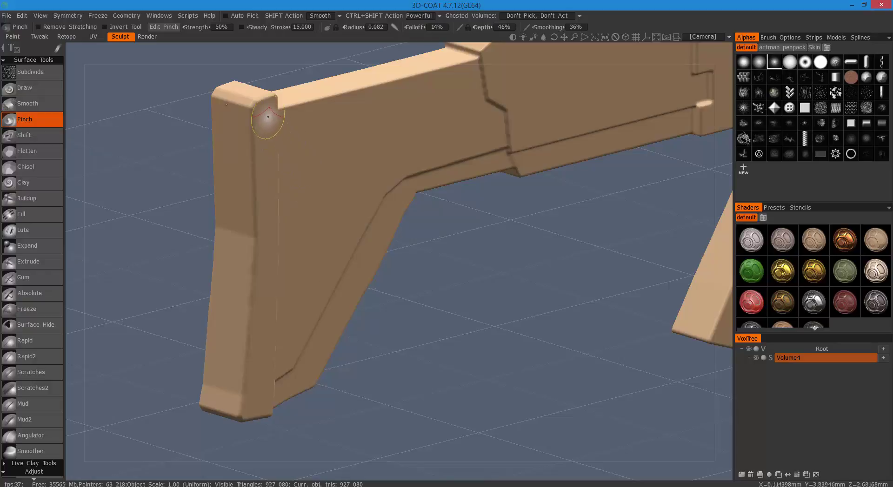
{"action": "right_click_drag", "start_coordinate": [283, 98], "coordinate": [336, 141], "text": "alt"}
{"action": "middle_click_drag", "start_coordinate": [337, 141], "coordinate": [408, 256], "text": "alt"}
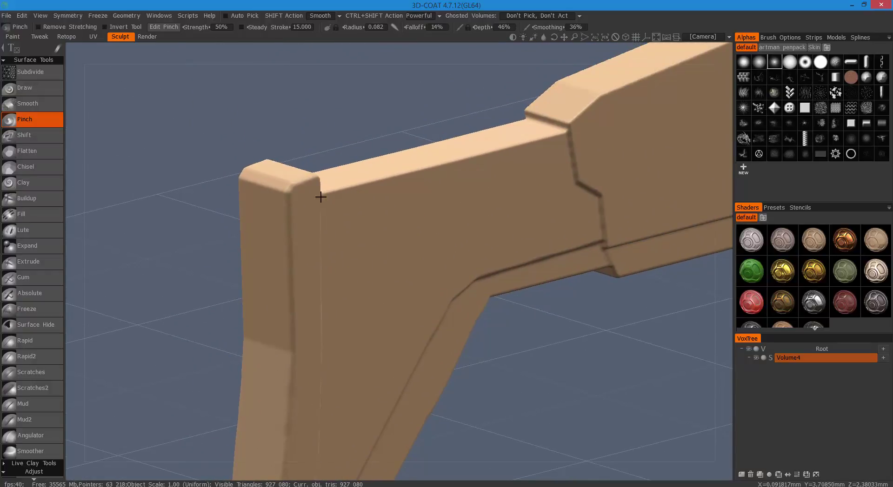
{"action": "right_click_drag", "start_coordinate": [311, 161], "coordinate": [361, 205], "text": "alt"}
{"action": "right_click_drag", "start_coordinate": [282, 177], "coordinate": [263, 173]}
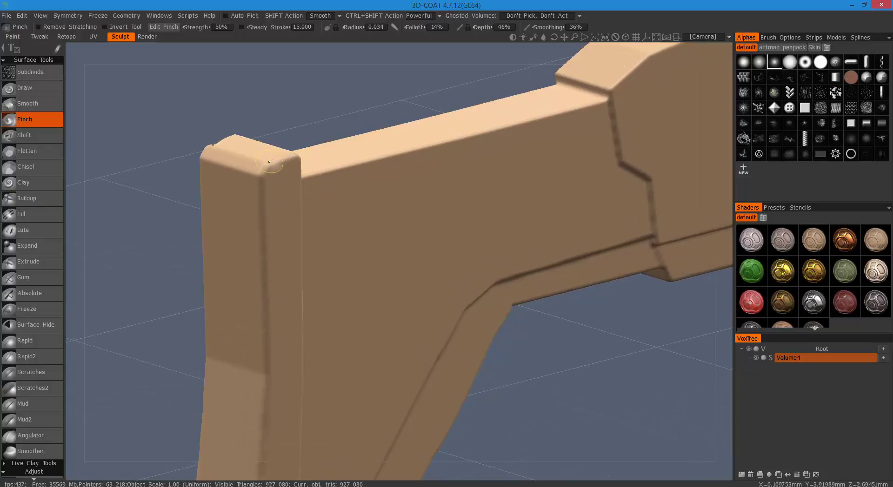
{"action": "left_click_drag", "start_coordinate": [260, 181], "coordinate": [268, 380]}
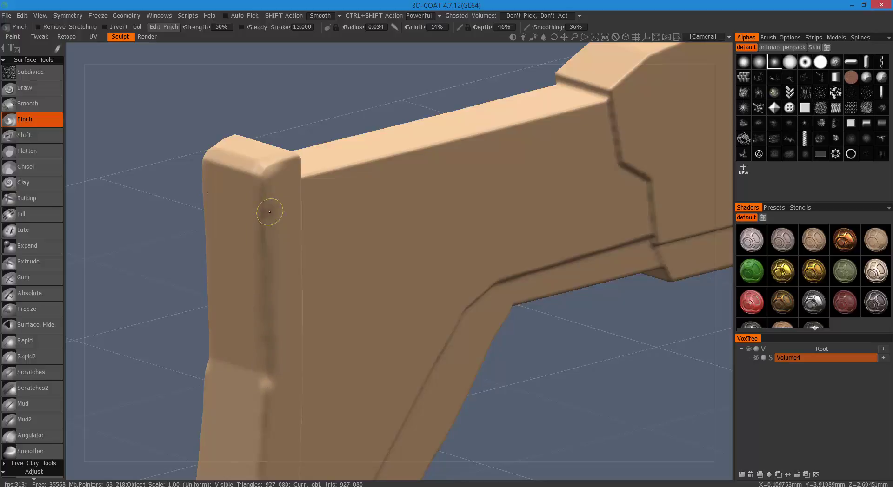
{"action": "left_click_drag", "start_coordinate": [295, 212], "coordinate": [176, 227], "text": "alt"}
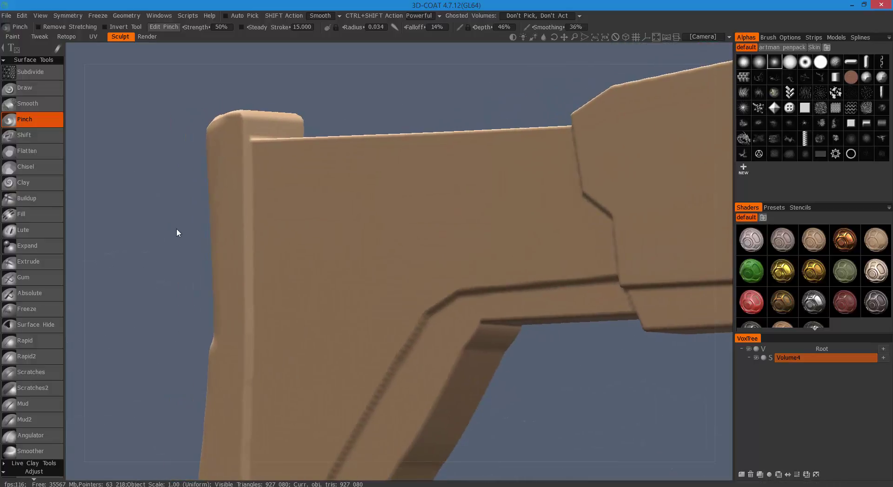
{"action": "key", "text": "ctrl+z"}
Try a Pinch stroke along the diagonal groove on the stock's side, and undo it.
{"action": "scroll", "coordinate": [213, 231], "scroll_direction": "down", "scroll_amount": 3}
{"action": "right_click_drag", "start_coordinate": [267, 230], "coordinate": [386, 253]}
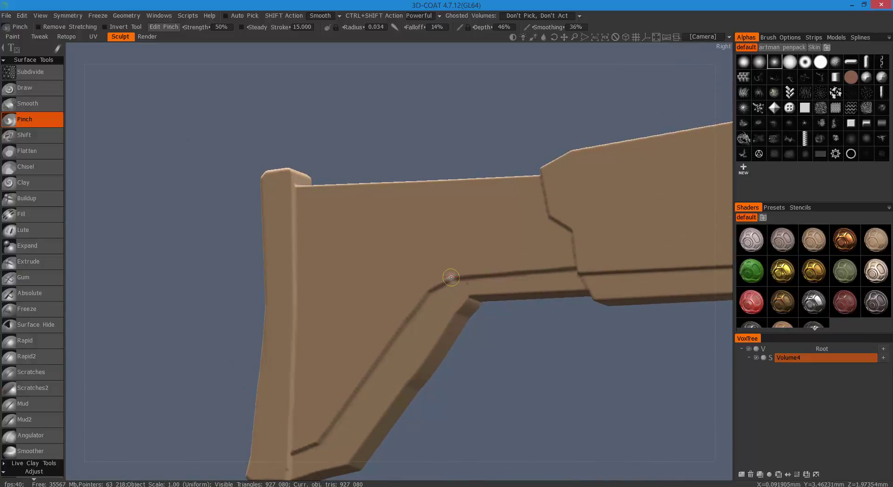
{"action": "mouse_move", "coordinate": [447, 280]}
{"action": "left_mouse_down"}
{"action": "mouse_move", "coordinate": [417, 302]}
{"action": "mouse_move", "coordinate": [330, 426]}
{"action": "mouse_move", "coordinate": [289, 451]}
{"action": "left_mouse_up"}
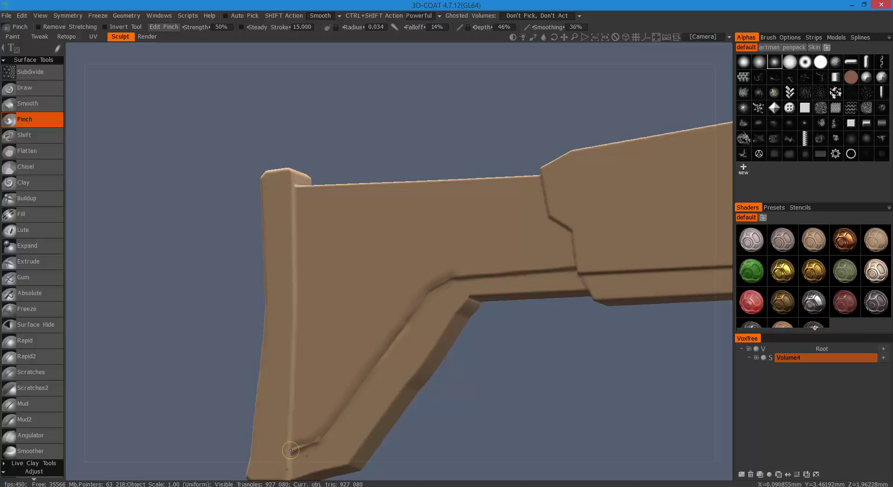
{"action": "key", "text": "ctrl+z"}
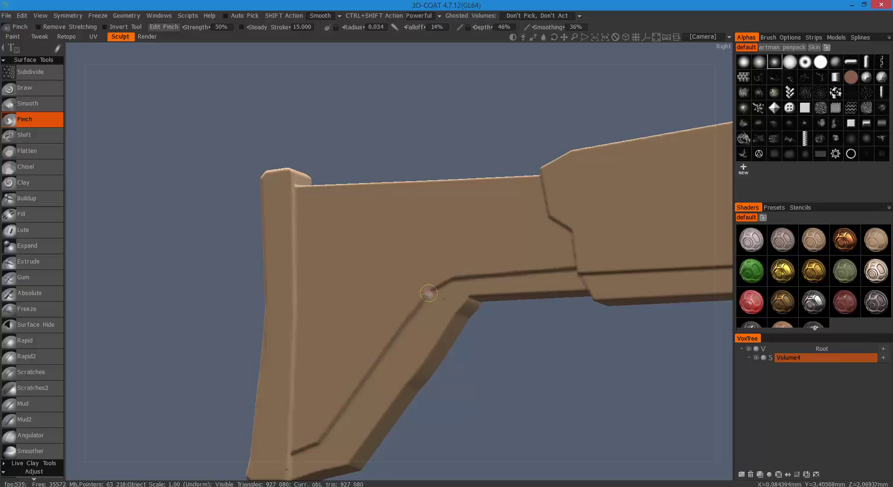
Examine the whole rifle from the side, rear and above, including the adjusted stock.
{"action": "right_click_drag", "start_coordinate": [406, 246], "coordinate": [423, 246], "text": "alt"}
{"action": "mouse_move", "coordinate": [424, 247]}
{"action": "left_mouse_down", "text": "alt"}
{"action": "mouse_move", "coordinate": [399, 247]}
{"action": "mouse_move", "coordinate": [512, 279]}
{"action": "mouse_move", "coordinate": [624, 265]}
{"action": "mouse_move", "coordinate": [505, 242]}
{"action": "left_mouse_up", "text": "alt"}
{"action": "right_click_drag", "start_coordinate": [505, 240], "coordinate": [299, 203], "text": "alt"}
{"action": "middle_click_drag", "start_coordinate": [299, 203], "coordinate": [467, 256], "text": "alt"}
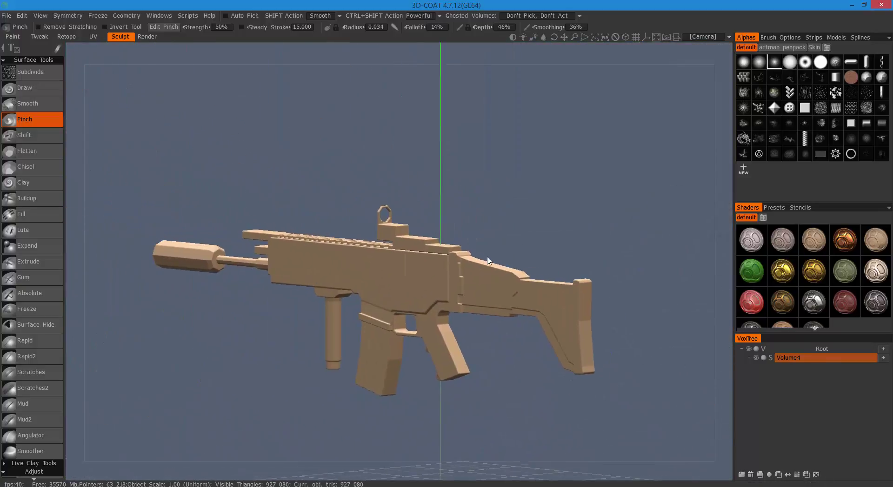
{"action": "left_click_drag", "start_coordinate": [467, 256], "coordinate": [405, 260], "text": "alt"}
{"action": "right_click_drag", "start_coordinate": [405, 261], "coordinate": [500, 253], "text": "alt"}
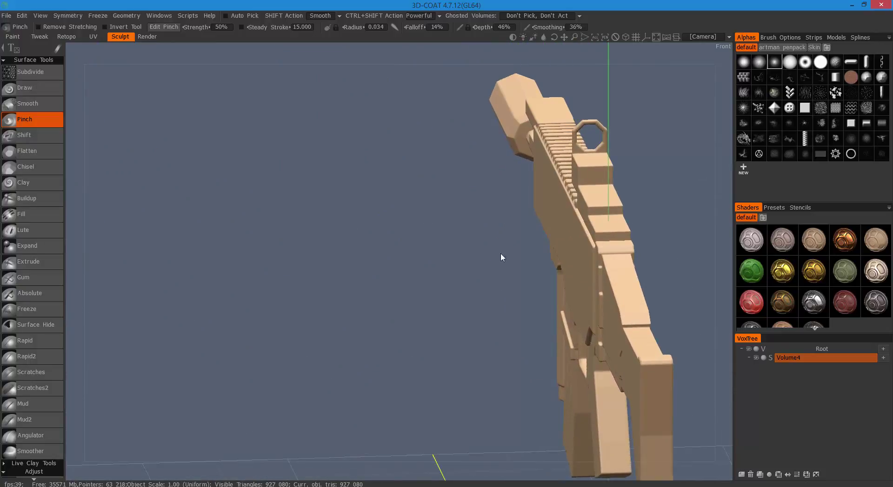
{"action": "middle_click_drag", "start_coordinate": [501, 253], "coordinate": [378, 263], "text": "alt"}
{"action": "left_click_drag", "start_coordinate": [379, 263], "coordinate": [423, 250], "text": "alt"}
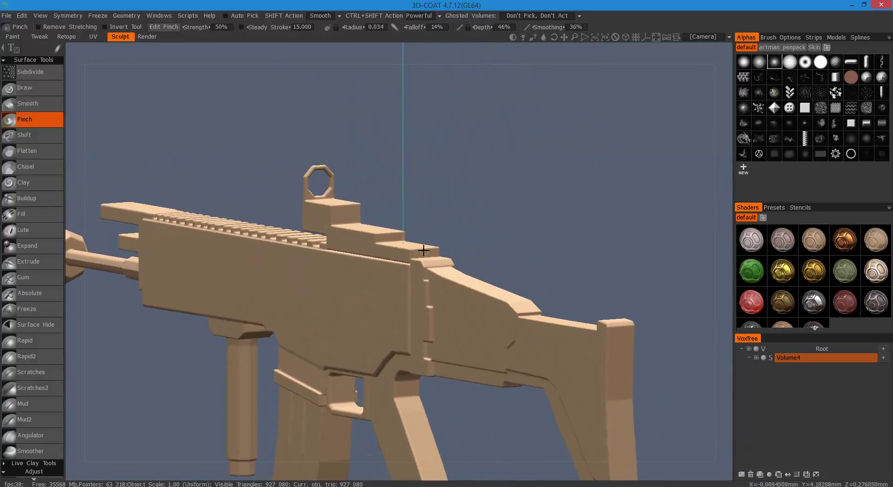
{"action": "scroll", "coordinate": [423, 250], "scroll_direction": "down", "scroll_amount": 2}
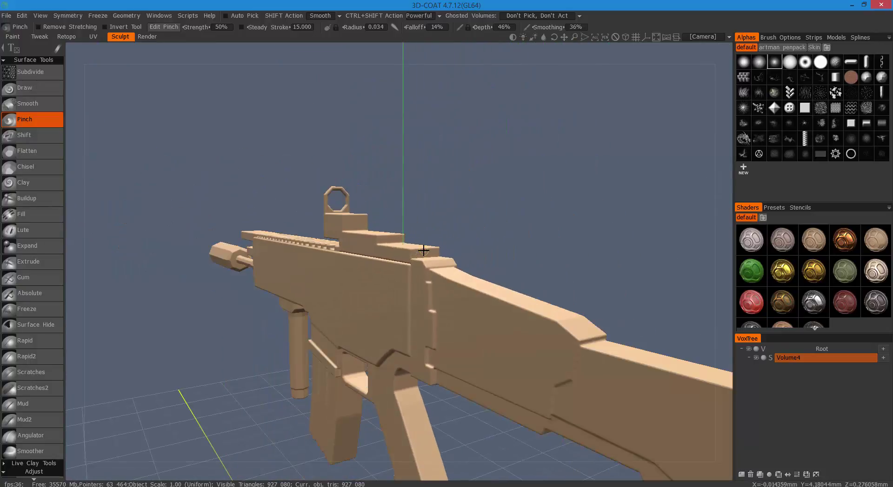